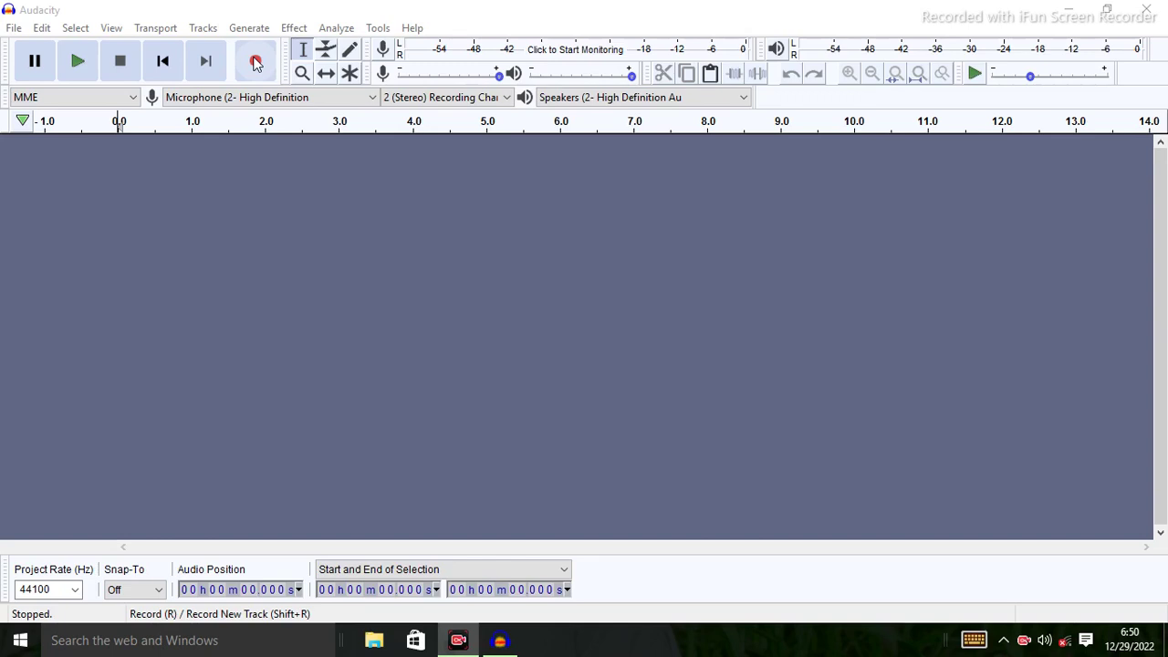
Record a short stereo voice take and stop the recording.
click(256, 62)
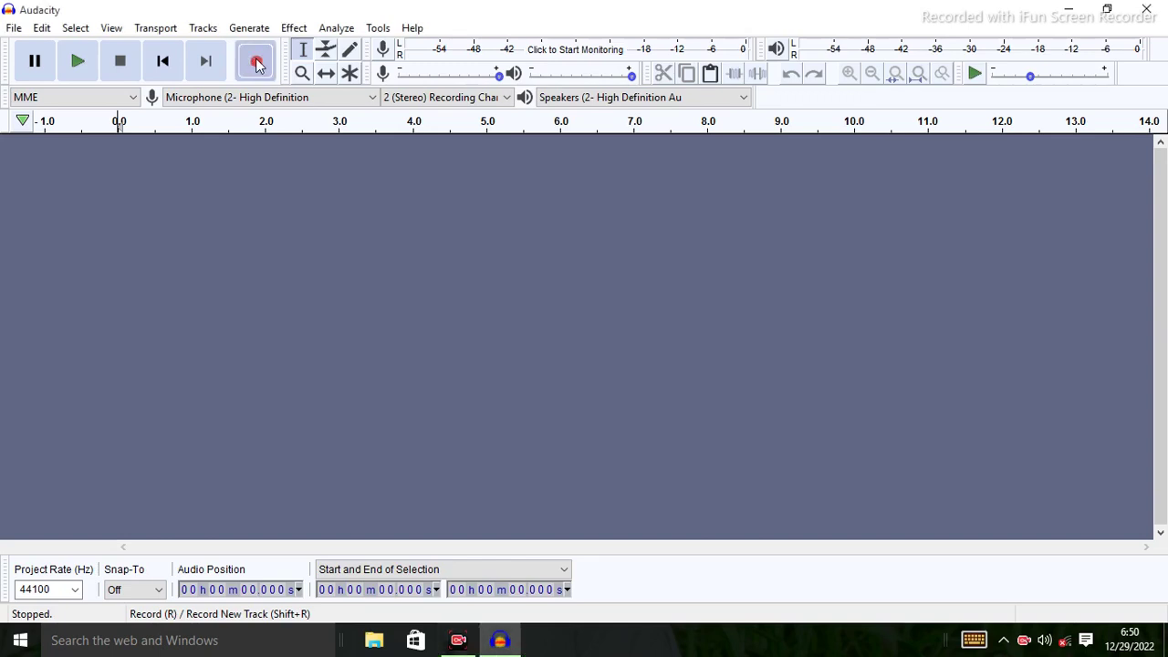
click(256, 62)
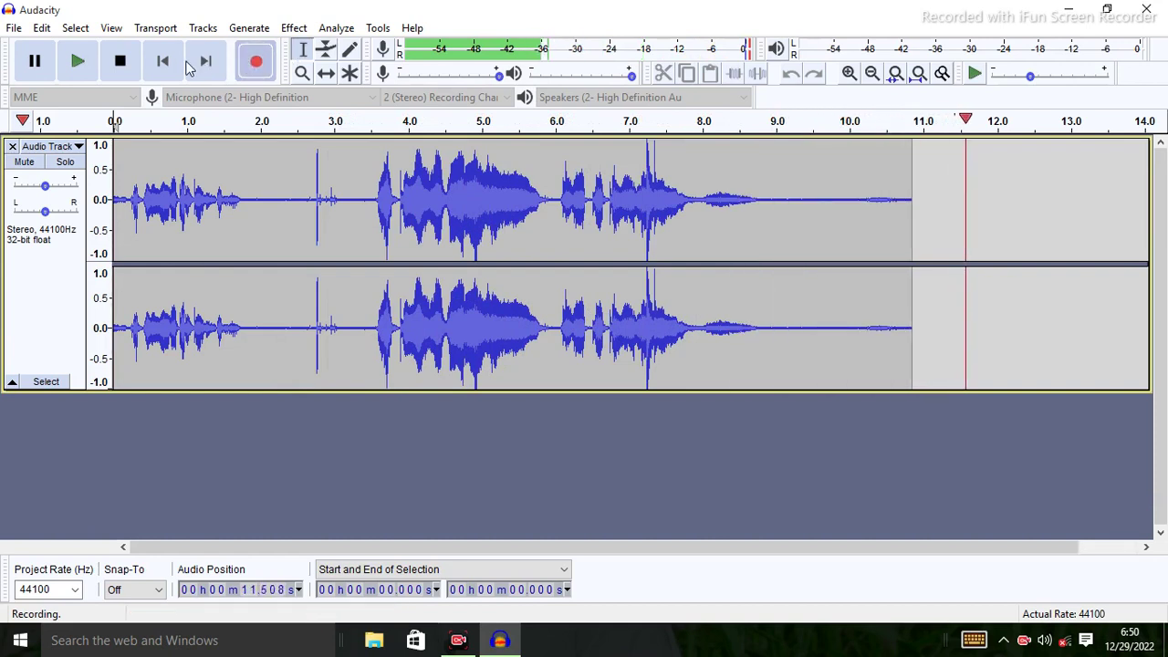
click(120, 61)
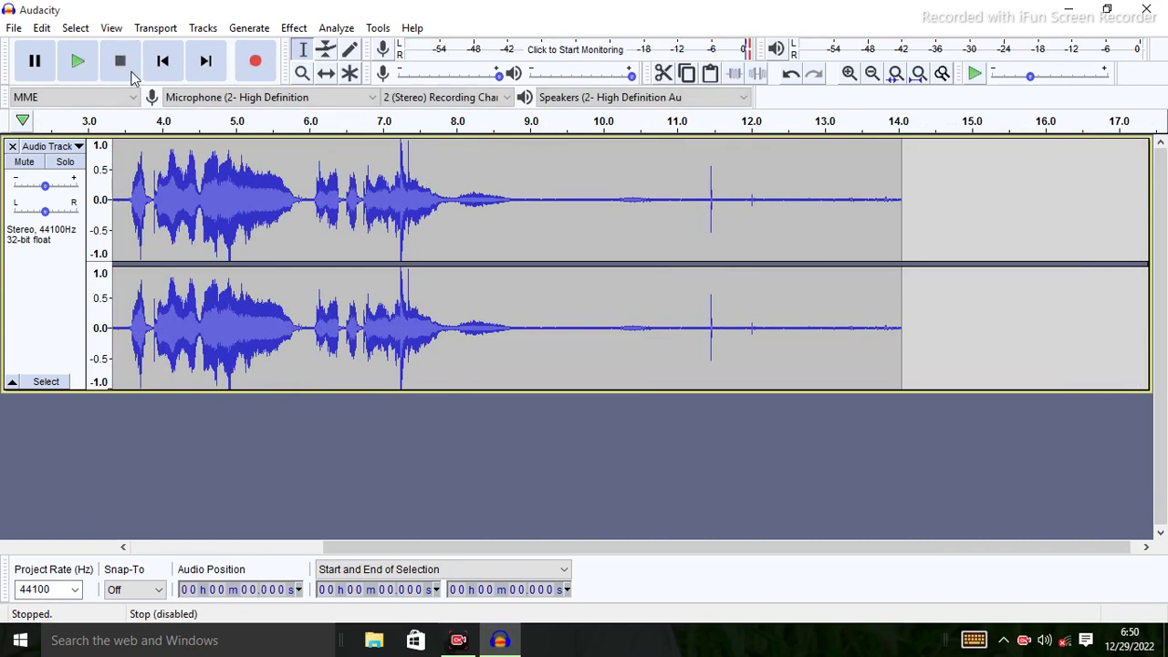
Delete all the recorded audio from the track.
click(45, 60)
click(236, 187)
key(ctrl+a)
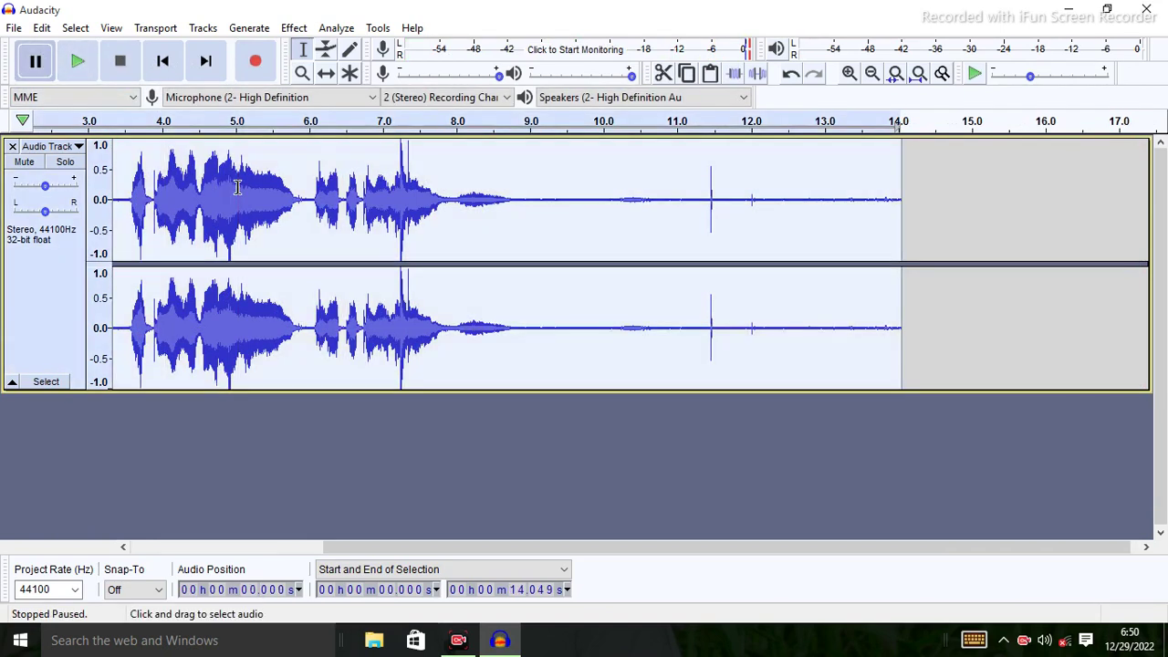
key(Delete)
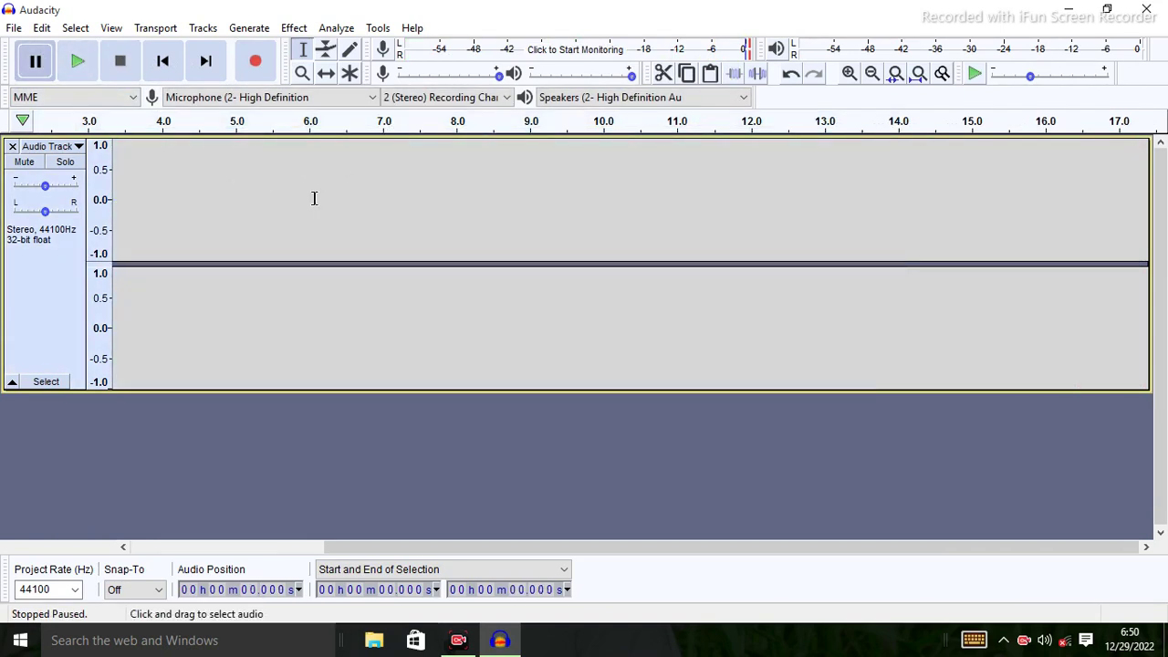
Record a new voice take of about 12 seconds on the emptied track and stop the recording.
click(257, 62)
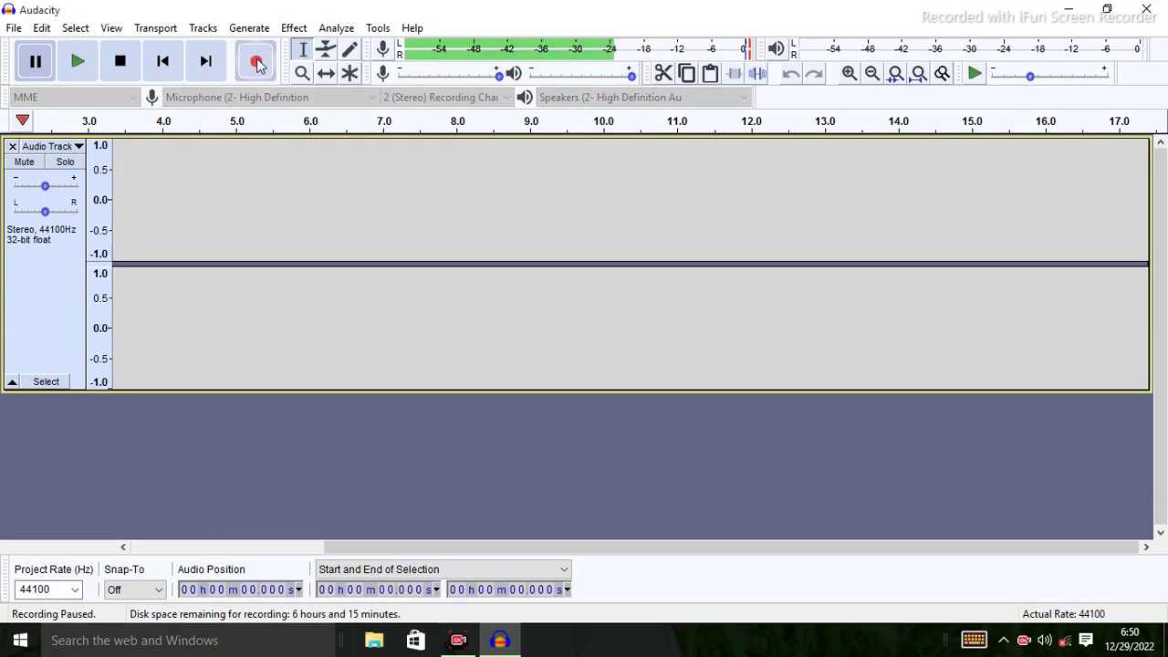
click(35, 61)
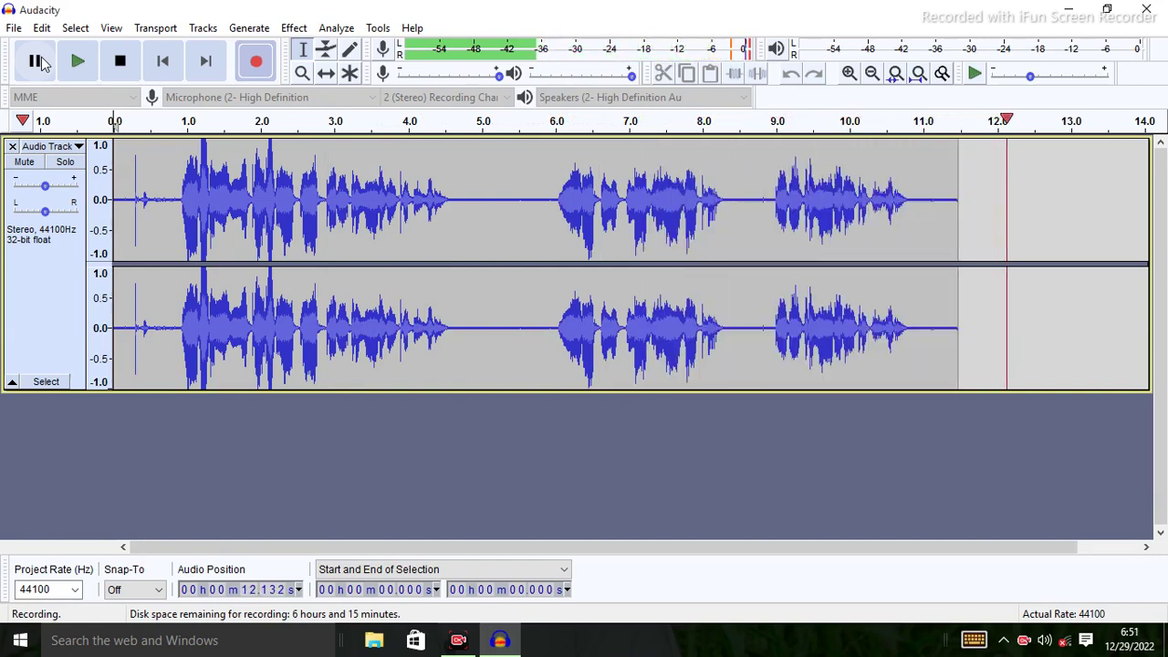
key(space)
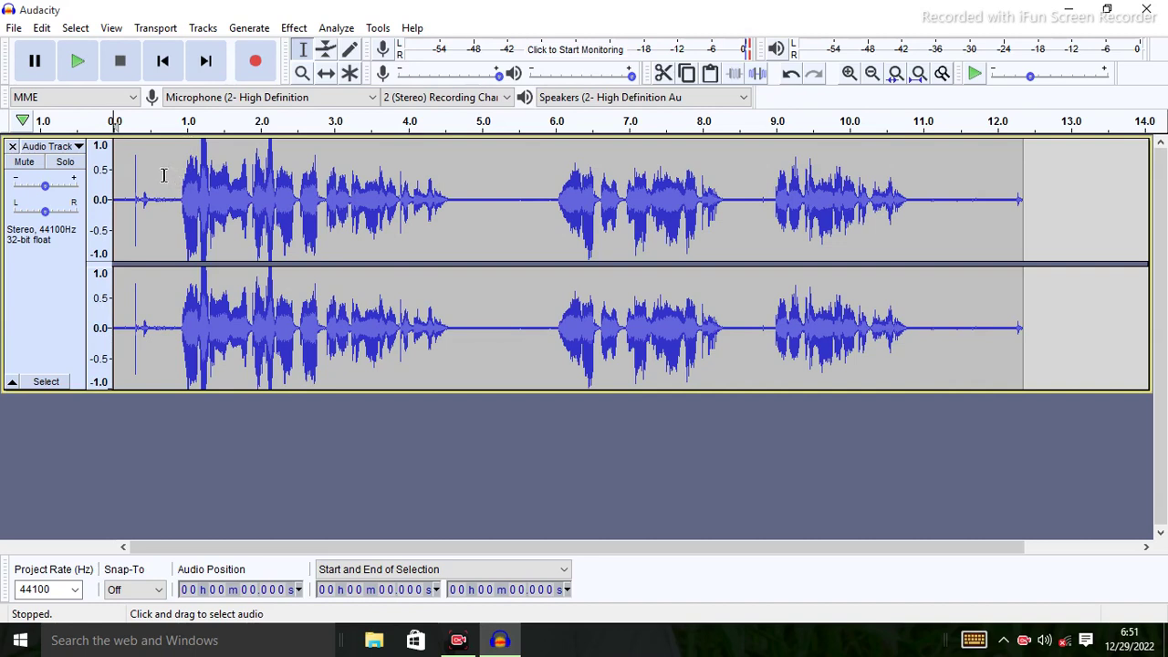
Cut the click noises from the recording's start (0.209 to 0.731 s) and end (11.622 to 11.828 s).
drag(167, 175, 128, 175)
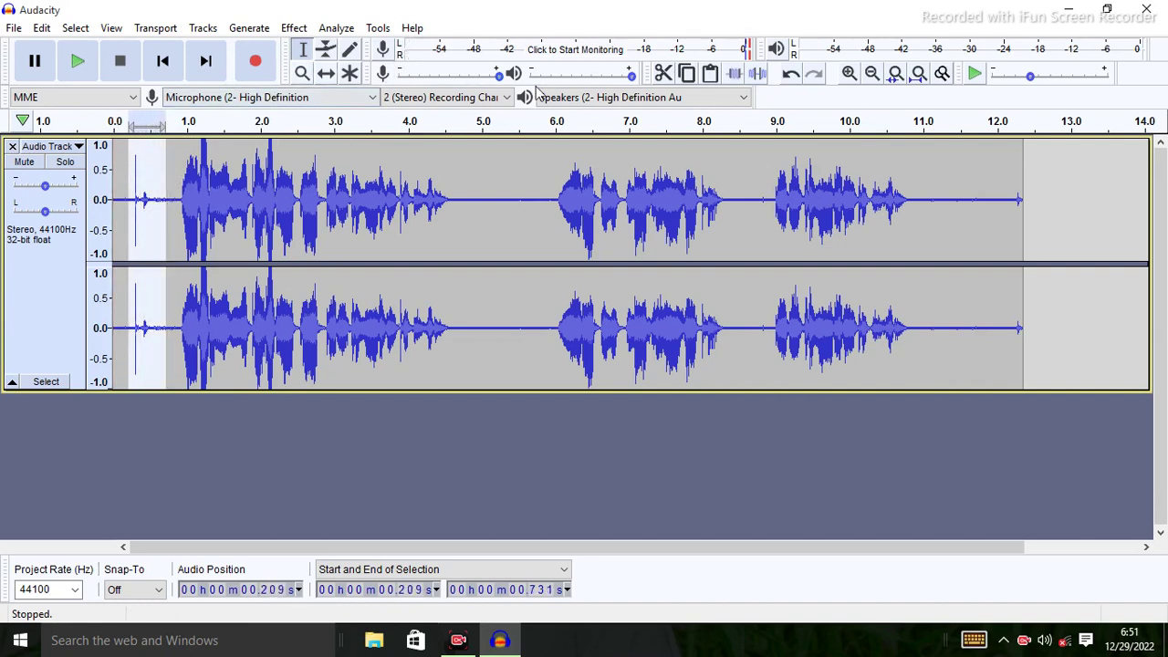
click(663, 74)
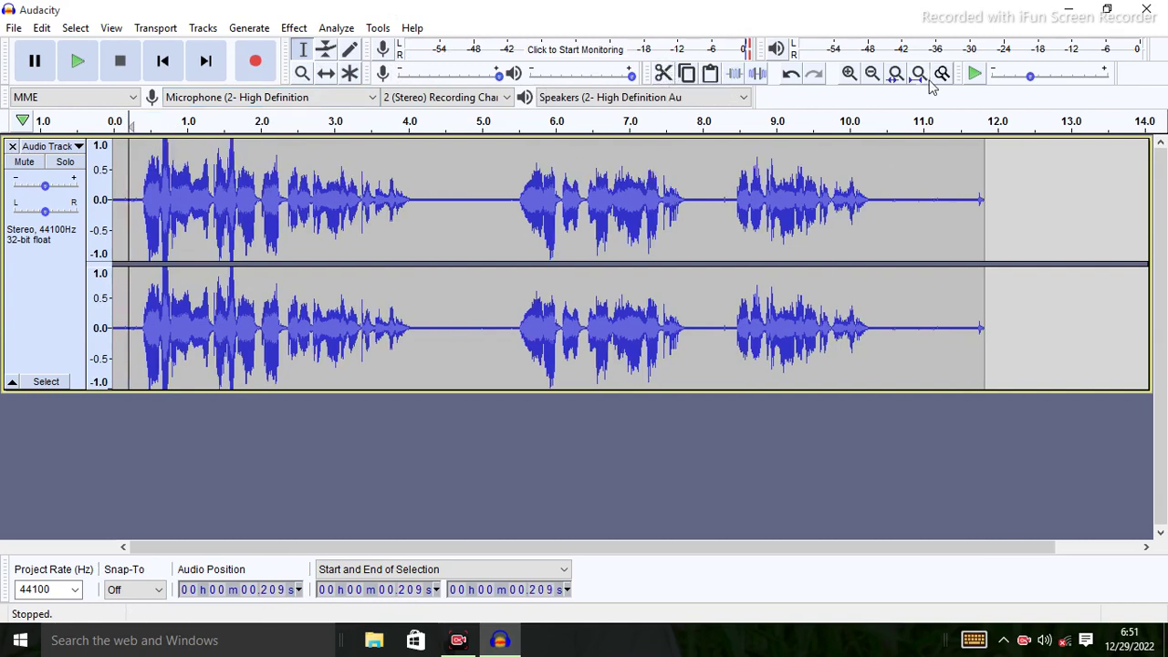
drag(970, 194, 985, 196)
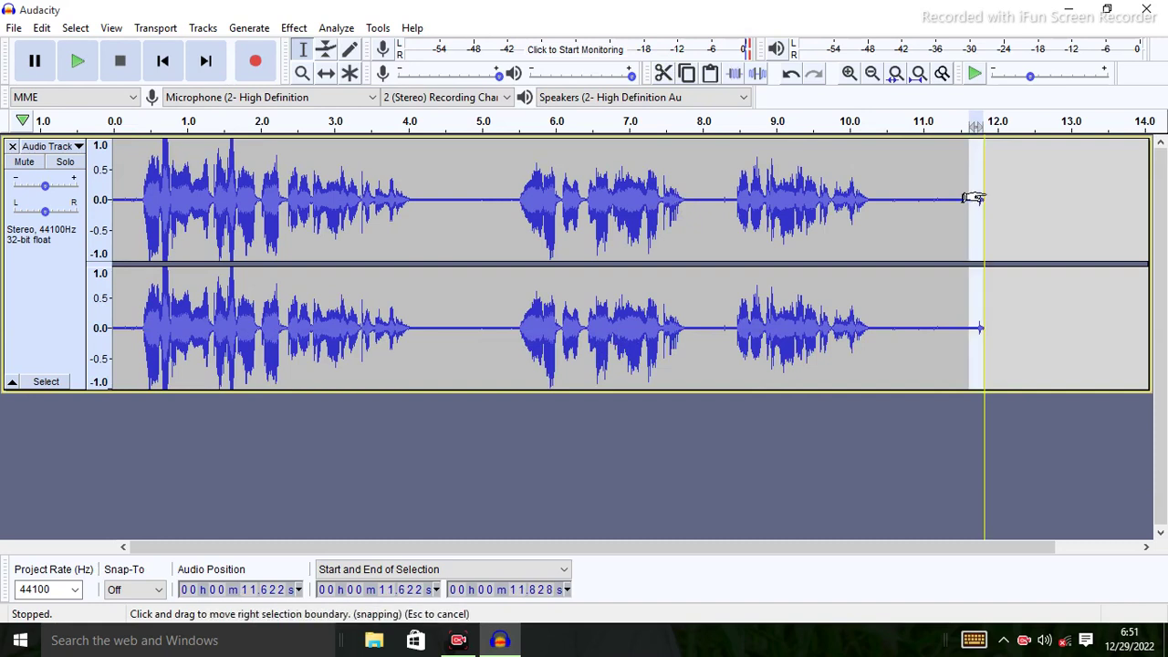
click(667, 75)
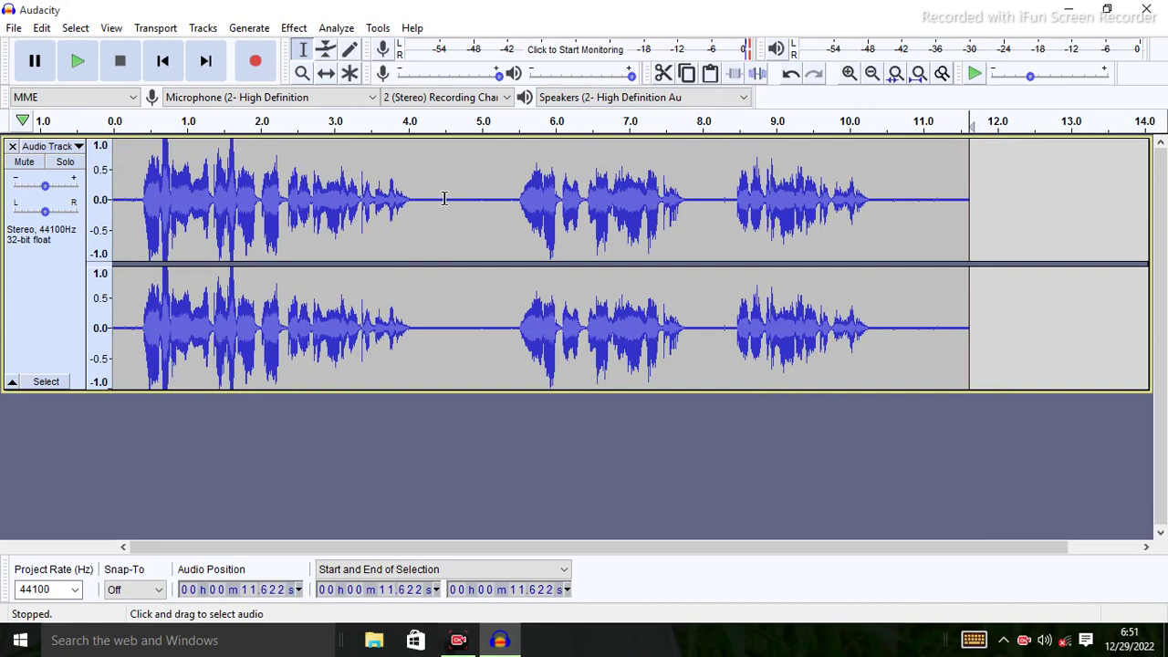
Capture a noise profile from the silent passage between 4.563 and 5.097 s.
drag(488, 177, 448, 176)
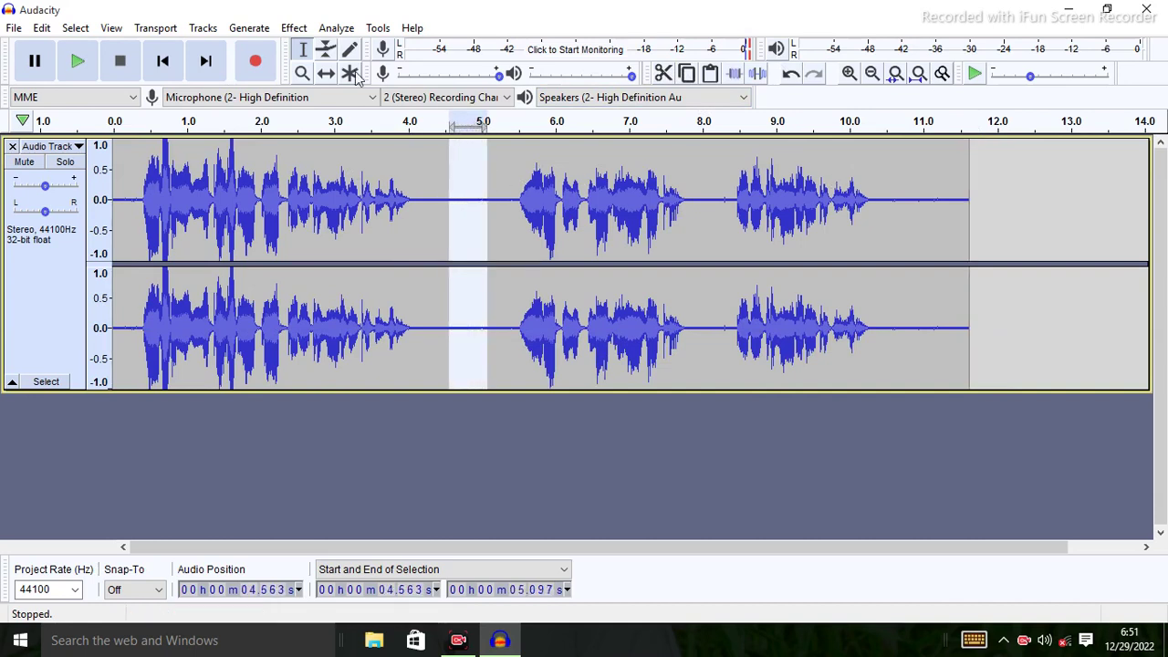
click(293, 28)
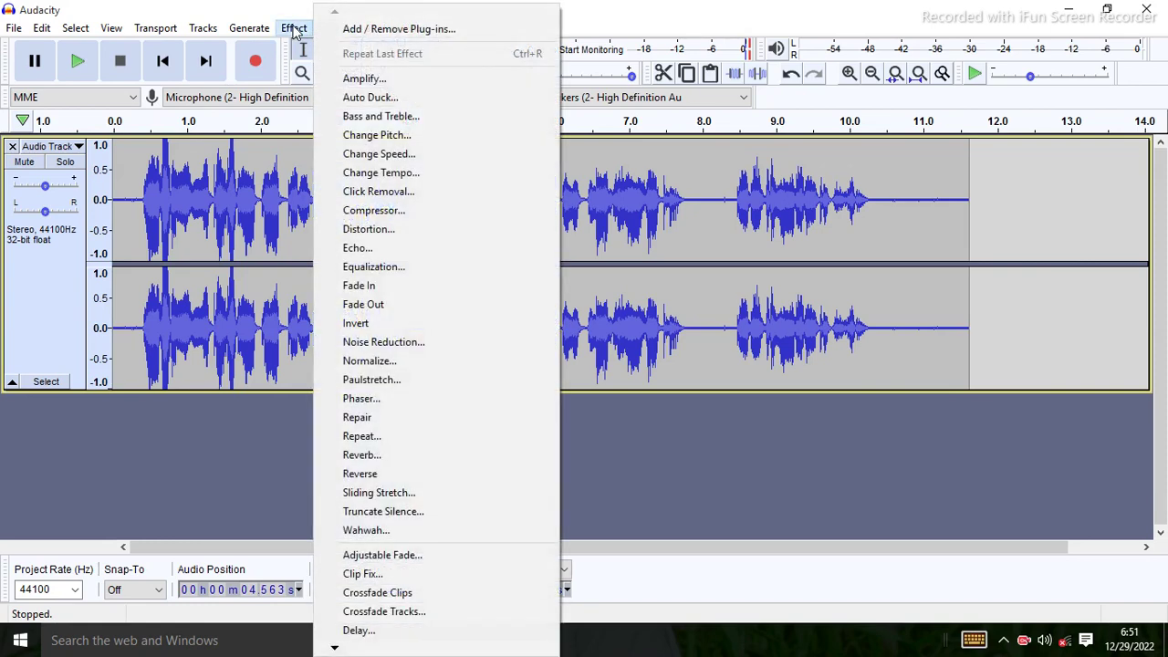
click(390, 343)
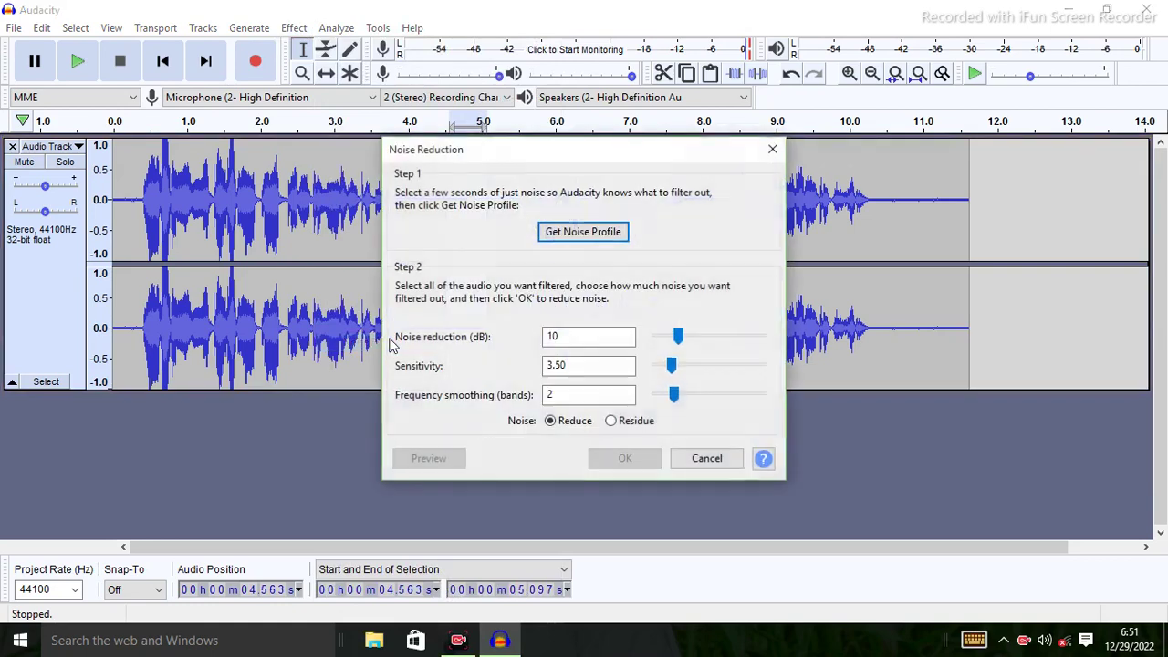
click(584, 232)
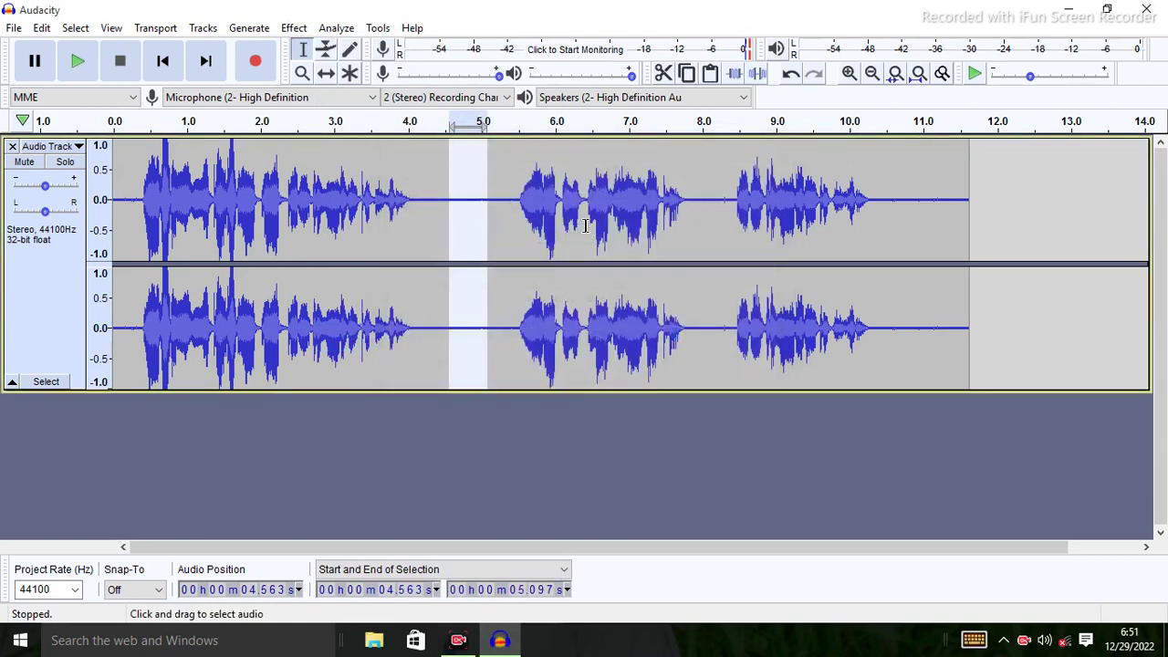
Preview and apply Noise Reduction to the whole track with 12 dB reduction, sensitivity 4.00 and frequency smoothing of 3 bands.
click(489, 182)
key(ctrl+a)
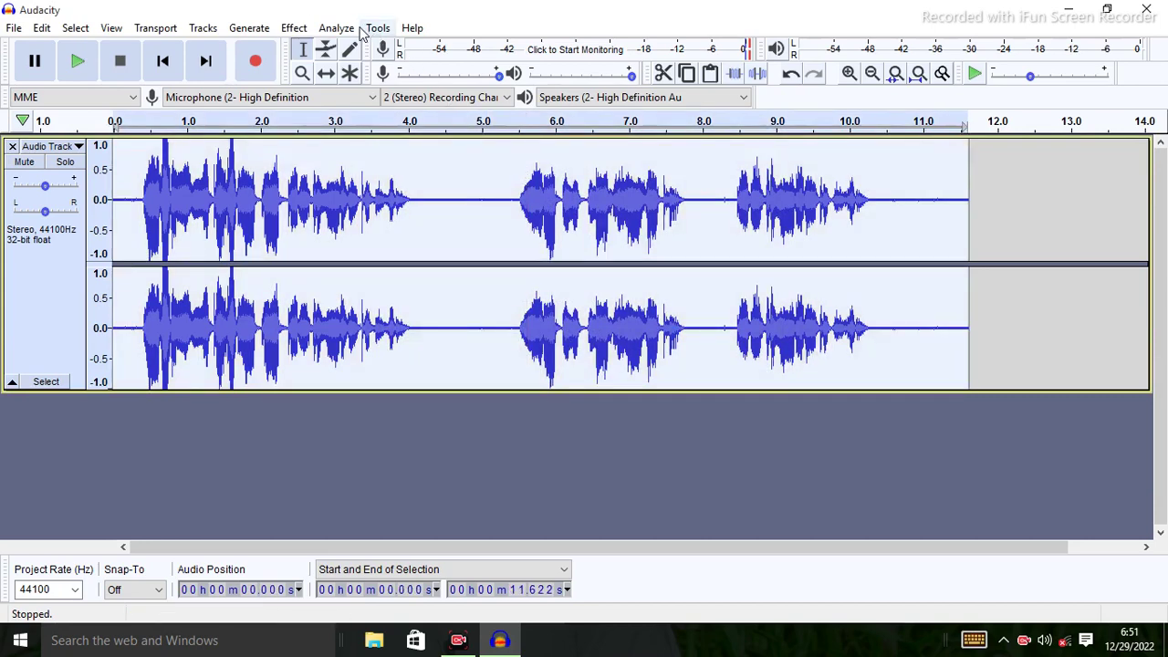
click(293, 27)
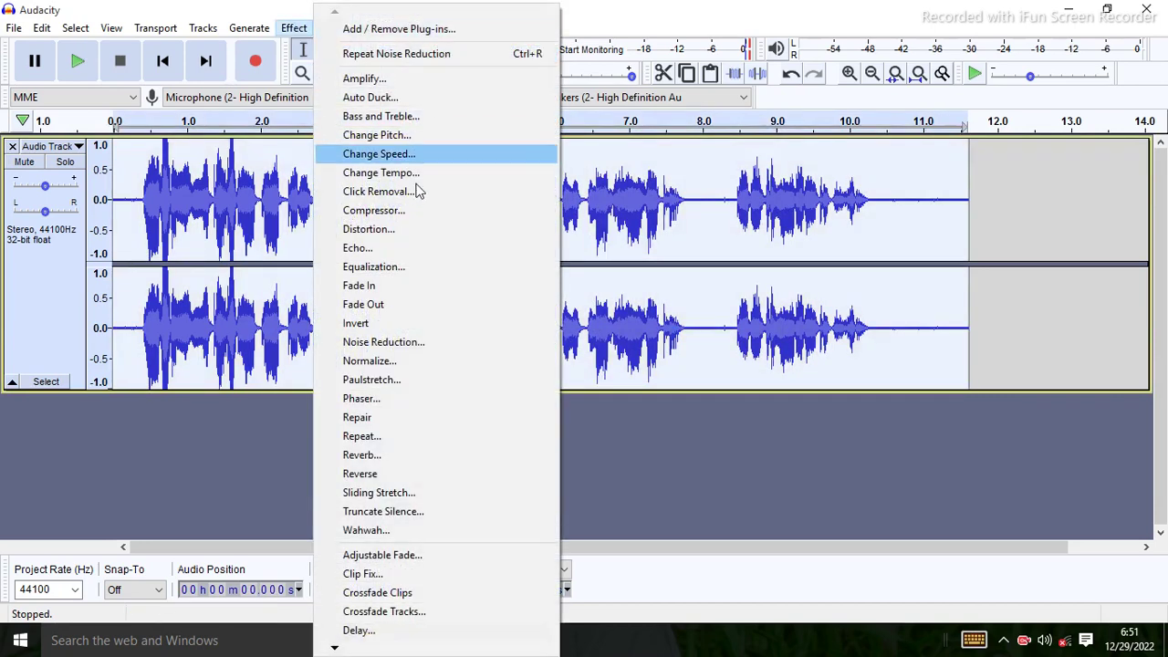
click(388, 341)
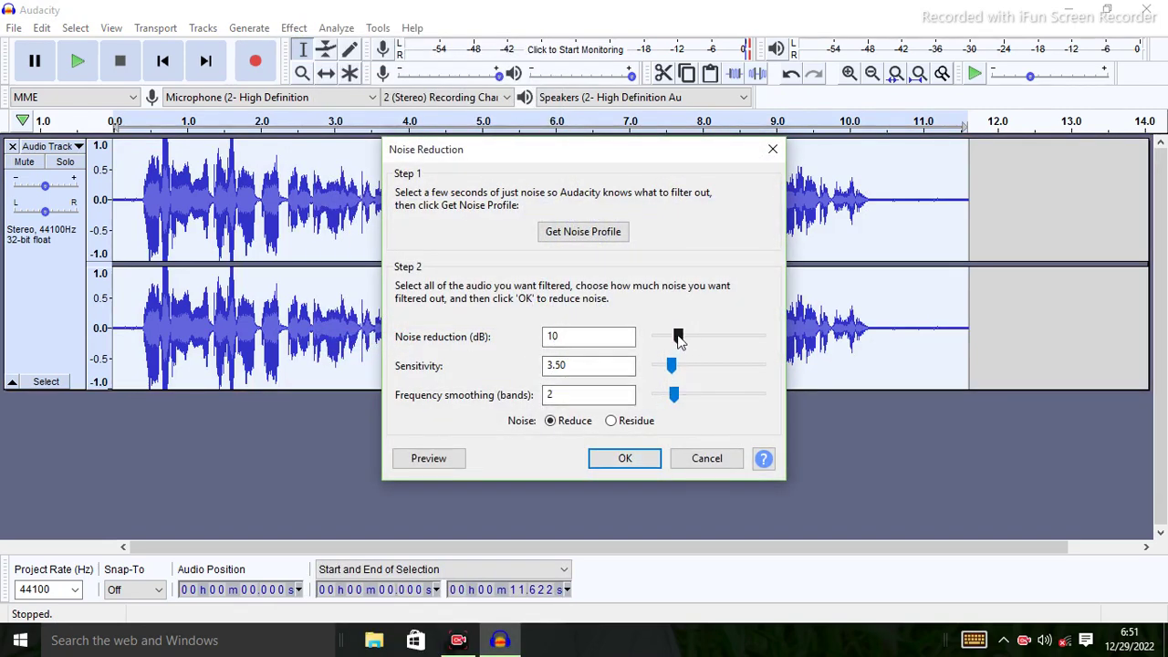
drag(679, 340, 685, 341)
drag(672, 365, 678, 402)
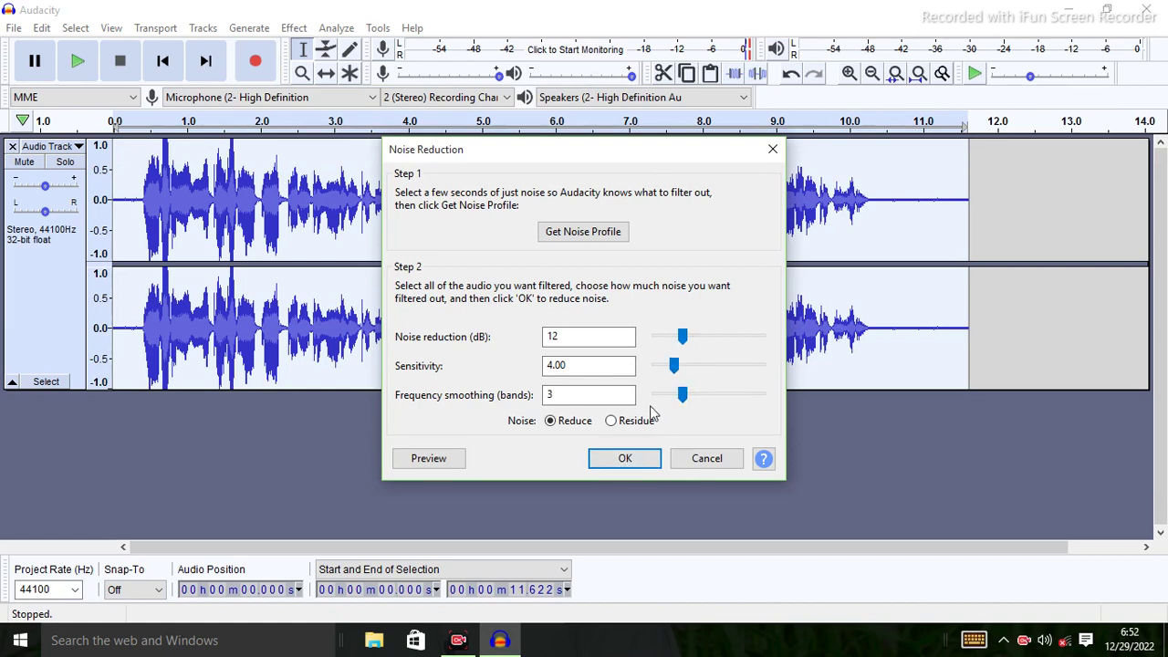
click(428, 458)
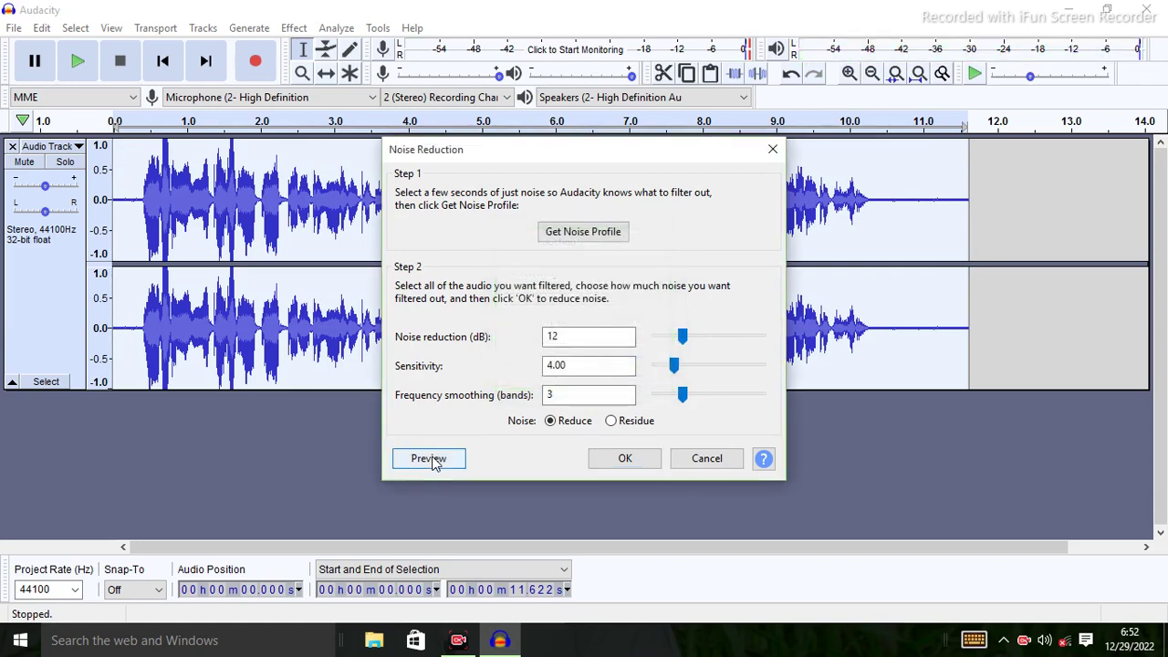
click(625, 458)
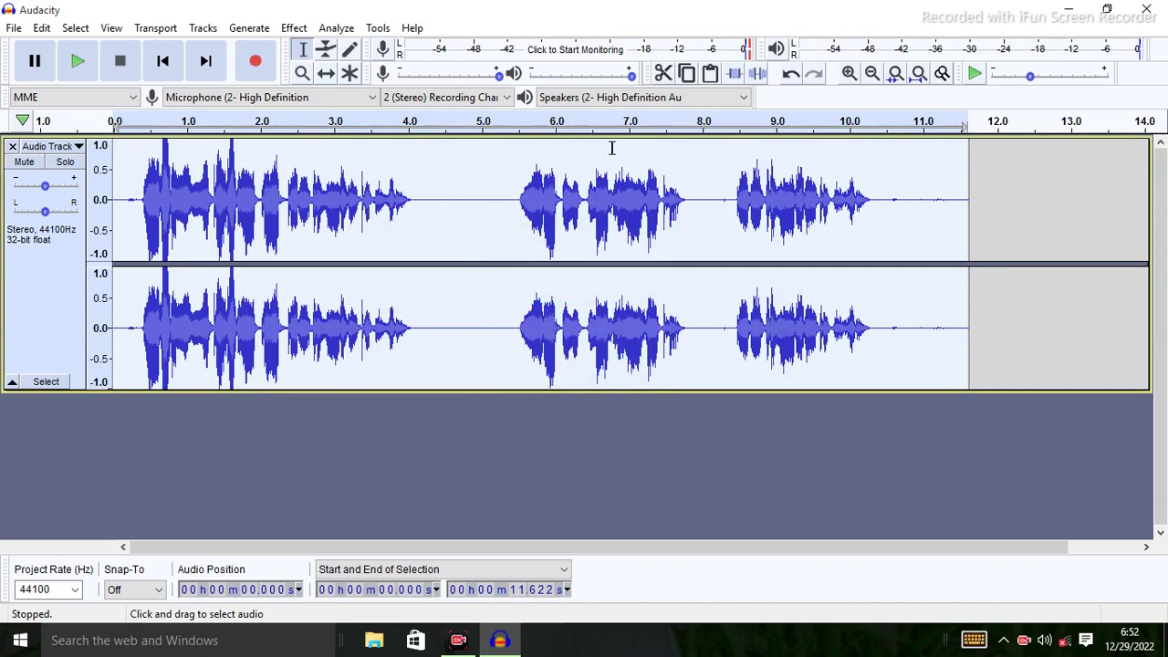
Apply Bass and Treble to the whole track with bass 8.0 dB, treble 4.0 dB and volume 0.0 dB.
click(294, 30)
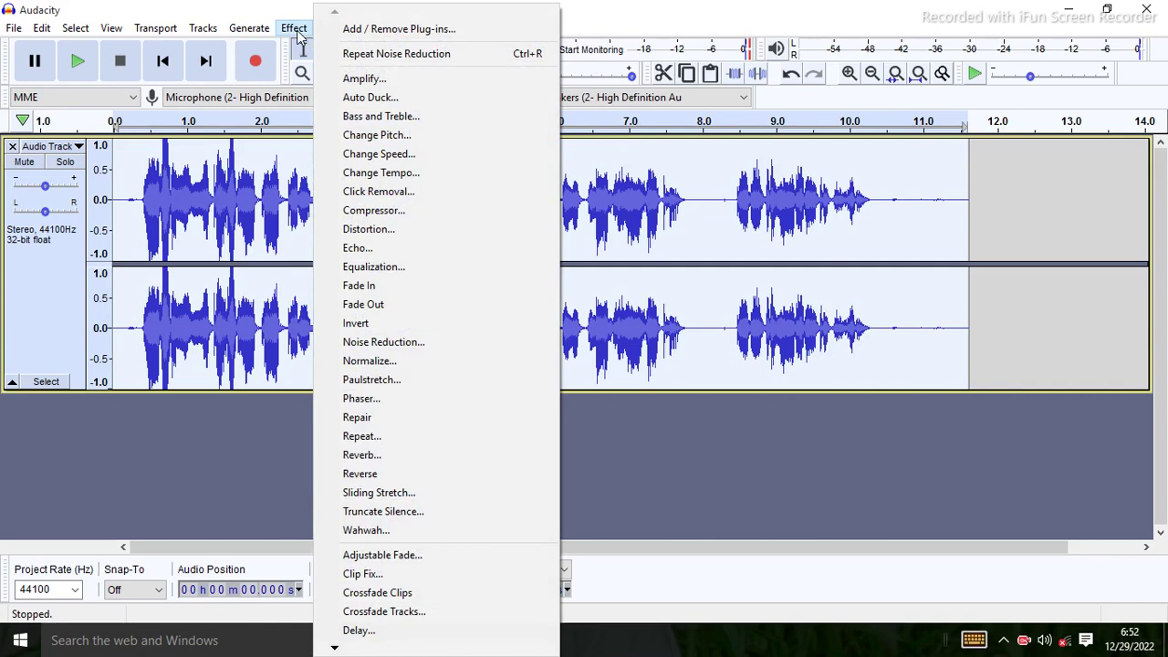
click(361, 114)
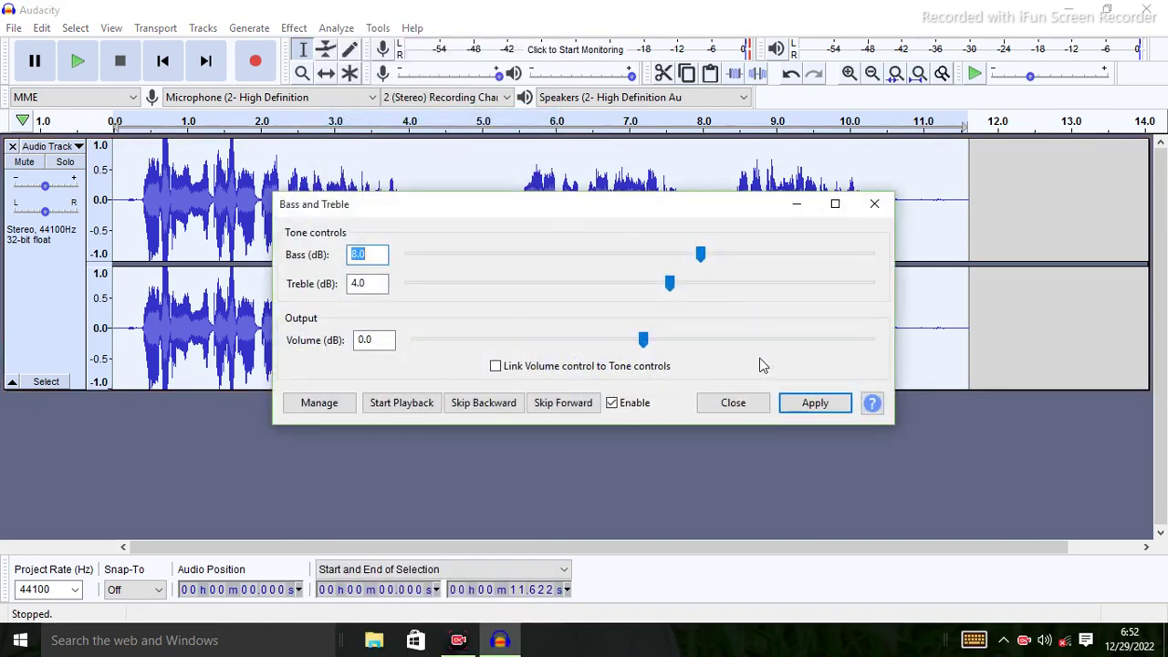
key(Return)
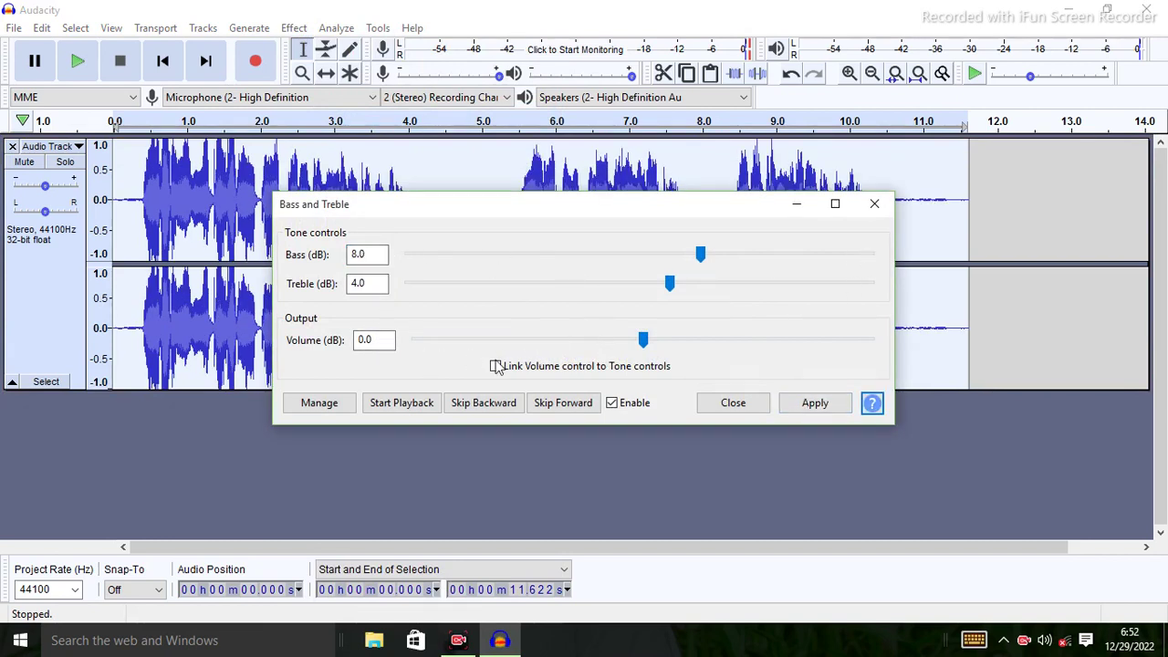
click(873, 206)
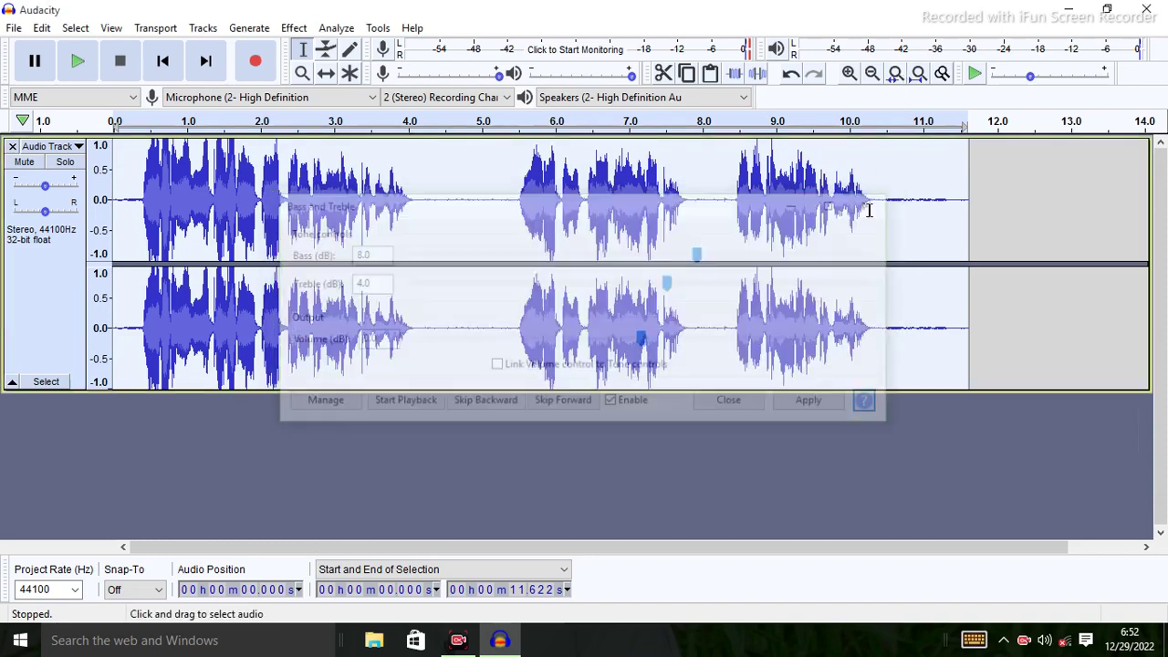
Apply Click Removal to the whole track with threshold 227 and maximum spike width 22.
click(293, 27)
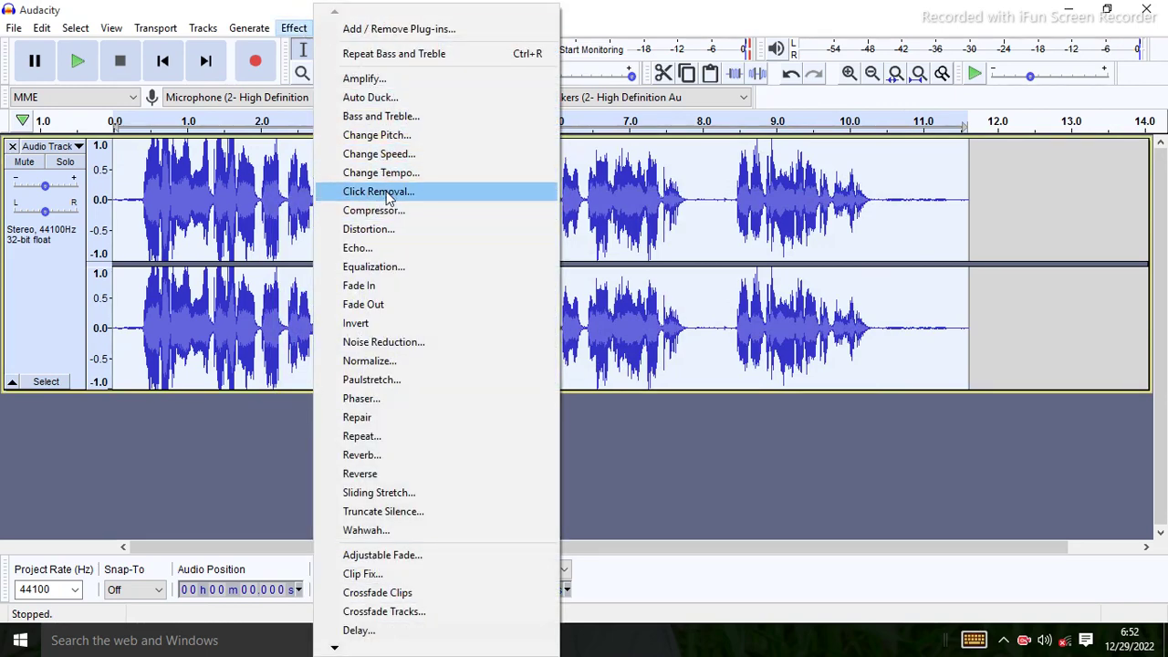
click(386, 195)
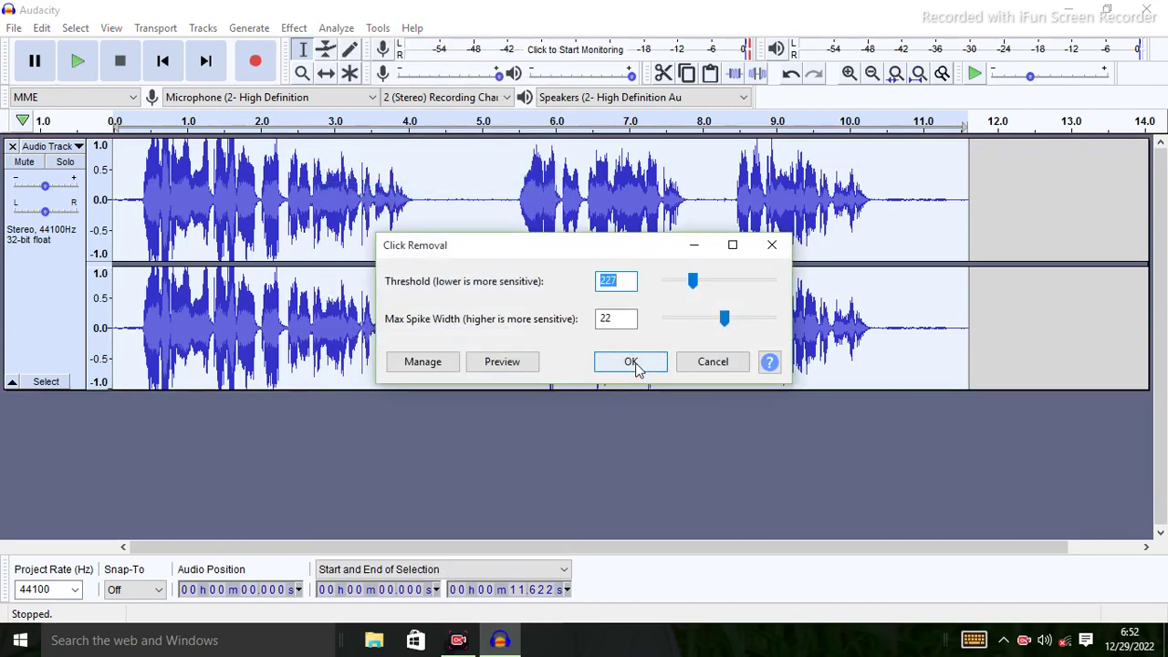
click(631, 362)
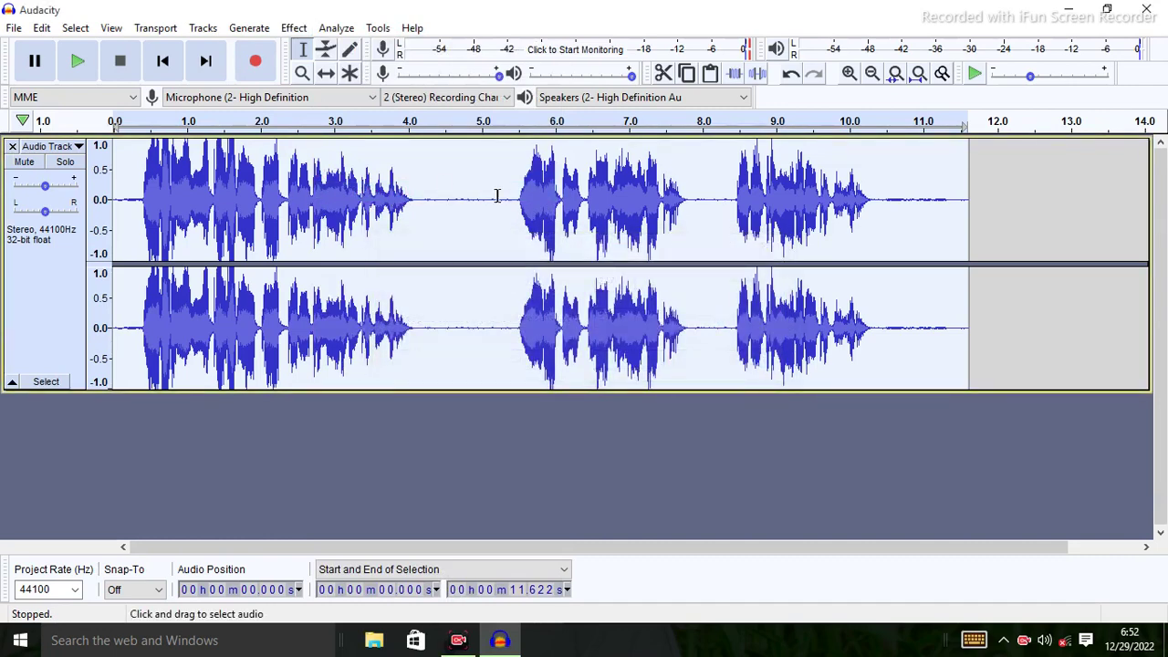
Apply the Compressor with threshold -15 dB, noise floor -40 dB, ratio 2:1, attack 0.20 secs, release 1.0 secs and make-up gain on.
click(295, 29)
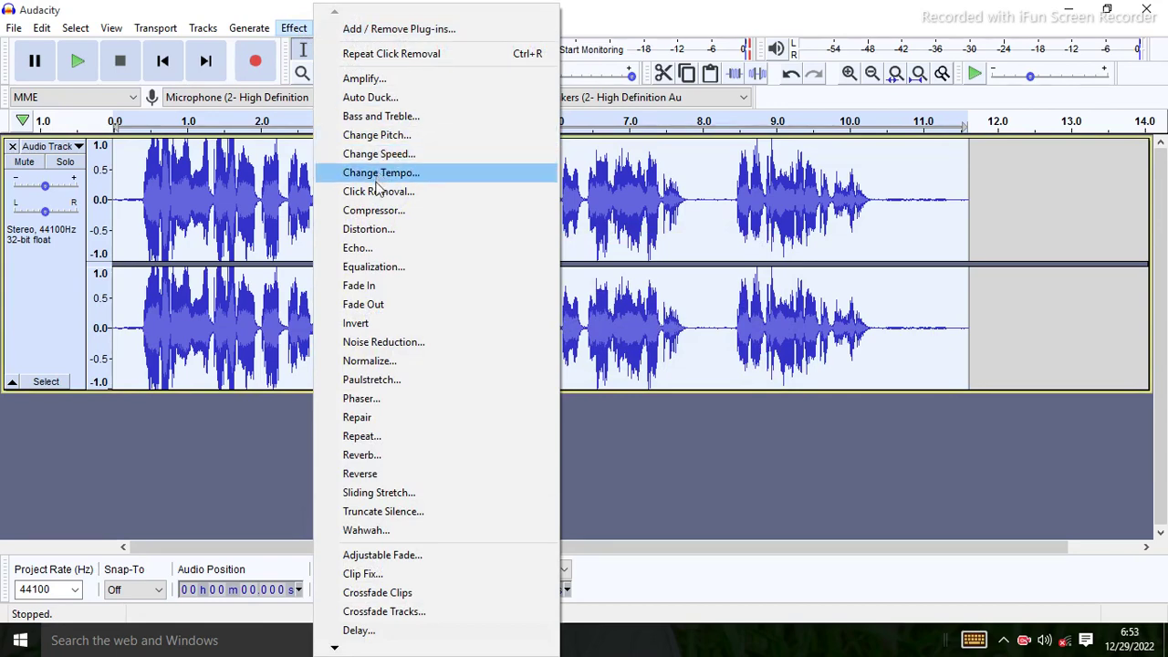
click(375, 210)
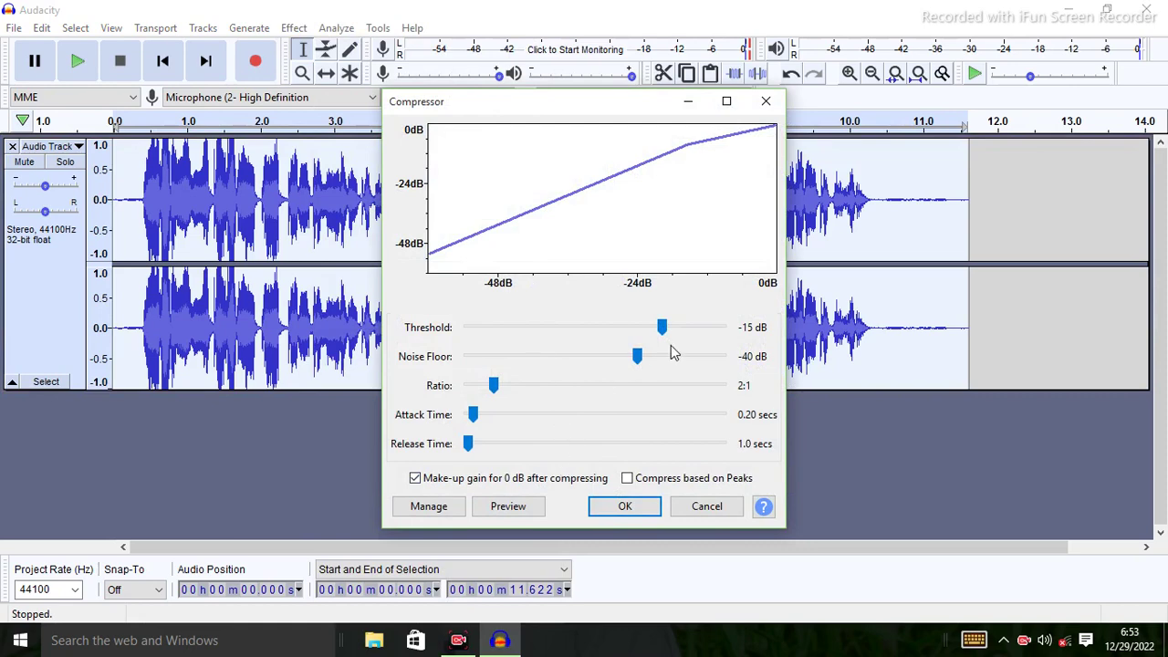
click(624, 506)
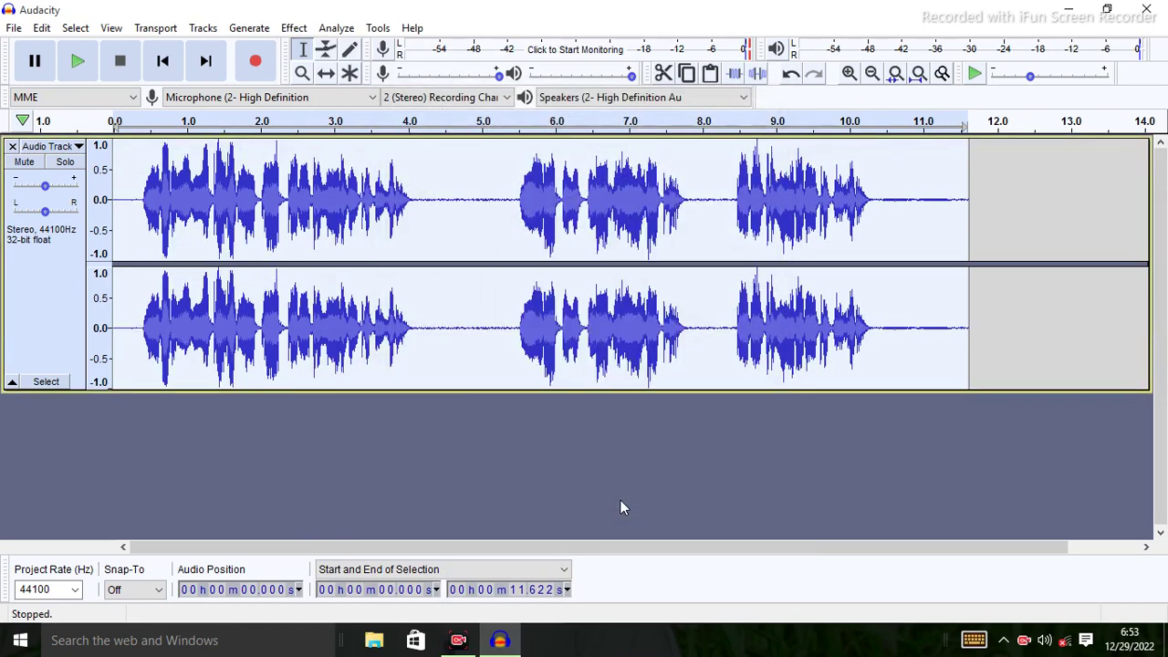
Apply an Echo effect with a decay factor of 0.1 to the whole track.
click(296, 28)
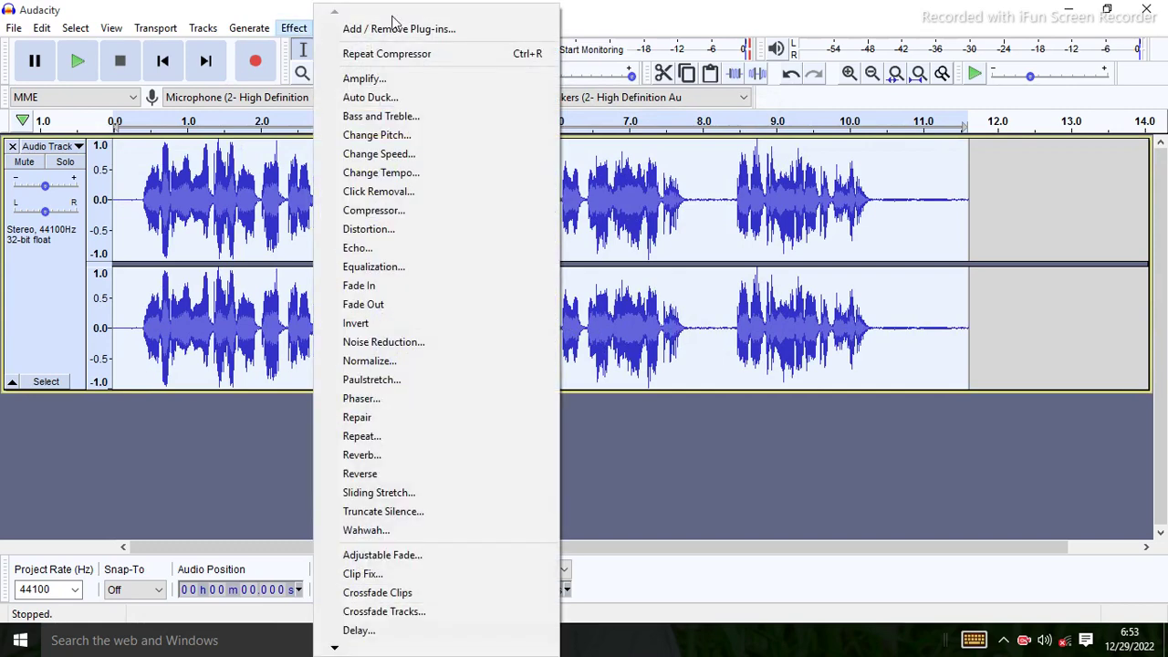
click(379, 247)
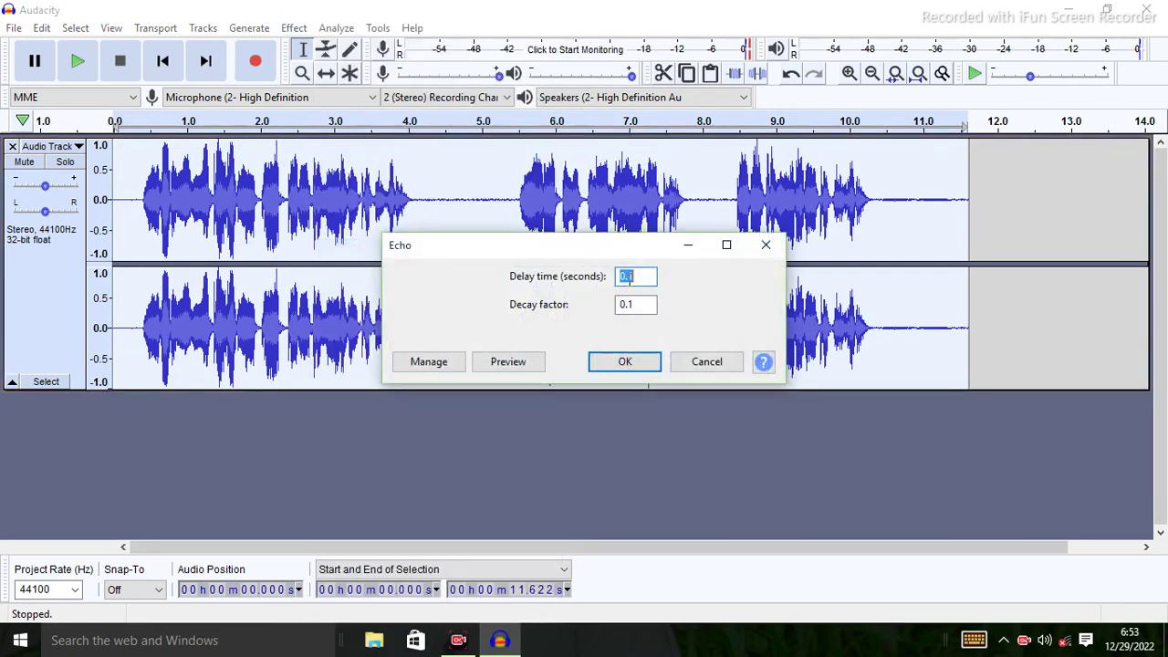
click(621, 363)
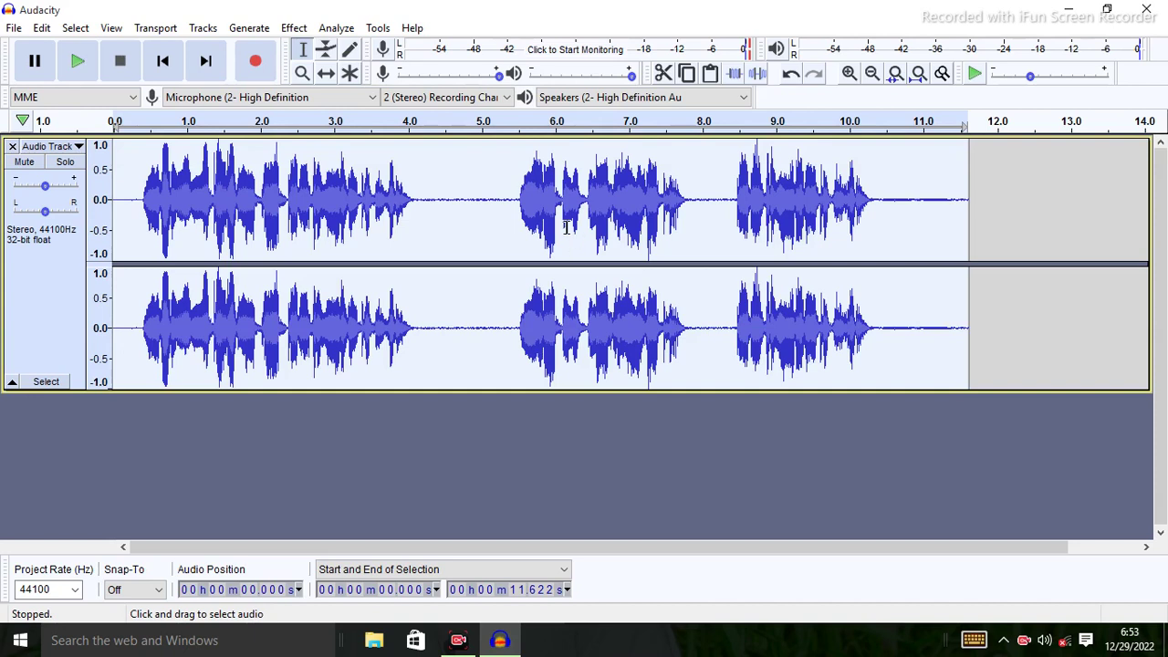
Apply Equalization with the Bass Boost curve and a filter length of 4001 to the whole track.
click(294, 28)
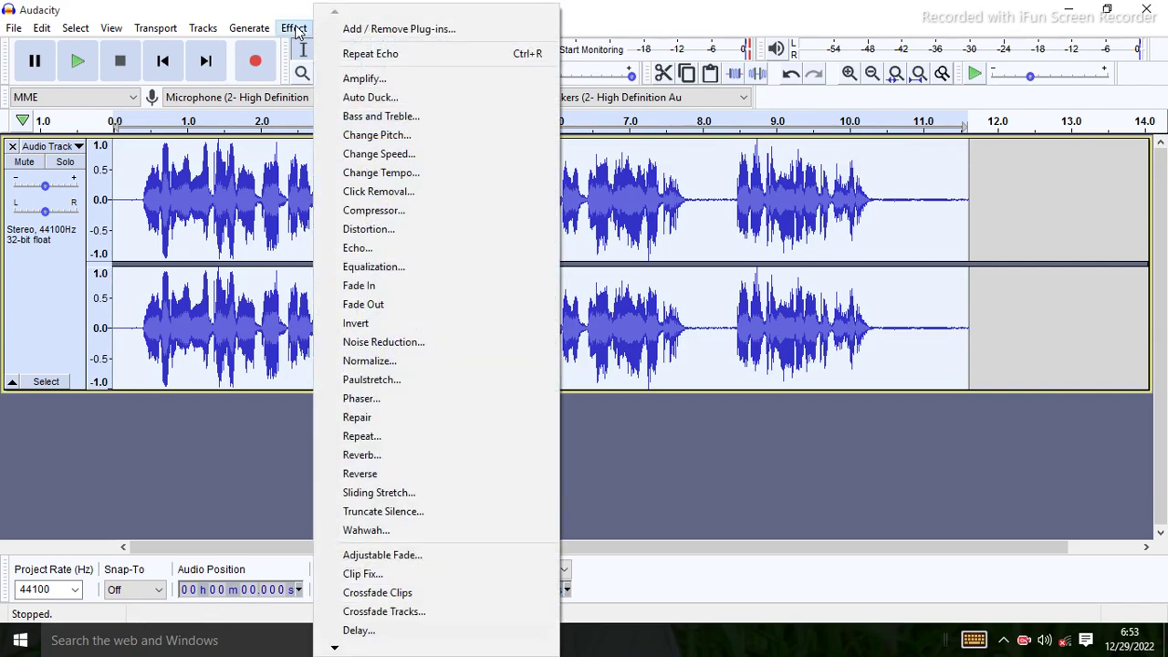
click(395, 267)
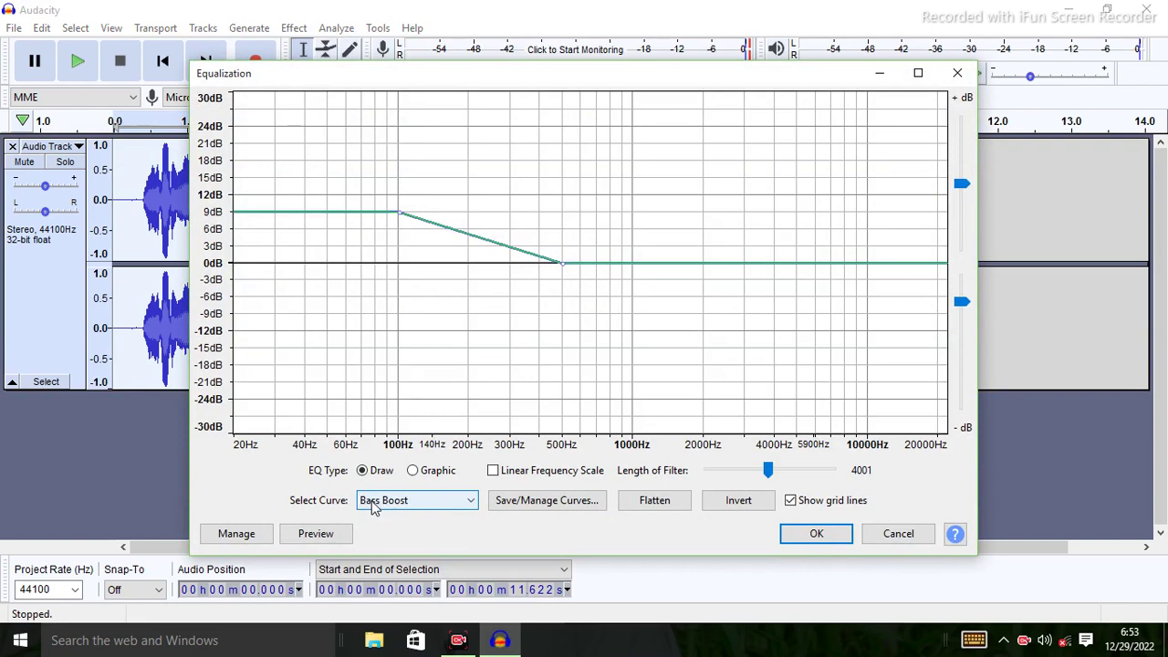
click(841, 536)
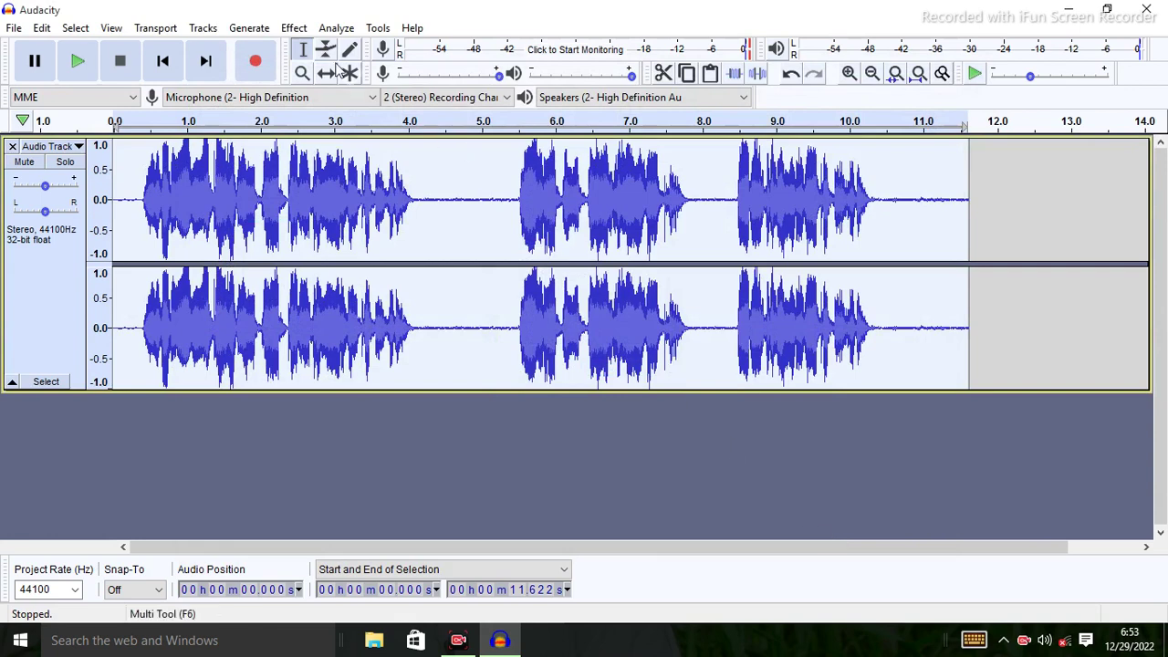
Normalize the whole track to a peak amplitude of -1.0 dB with DC offset removal on and stereo channels not treated independently.
click(295, 28)
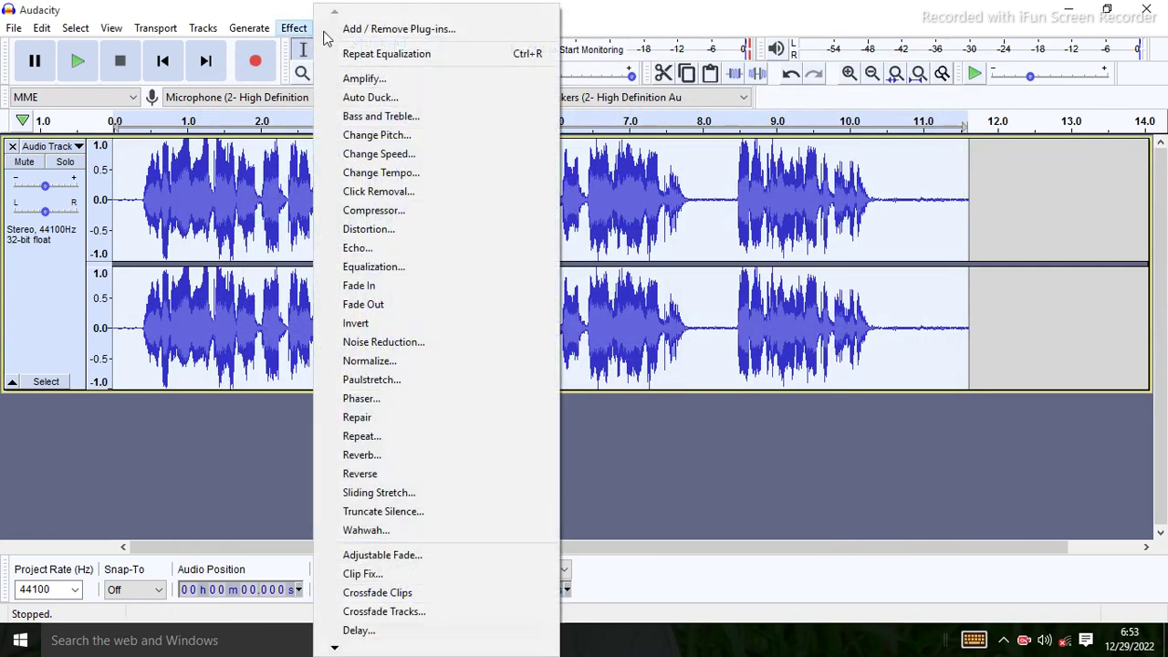
click(369, 361)
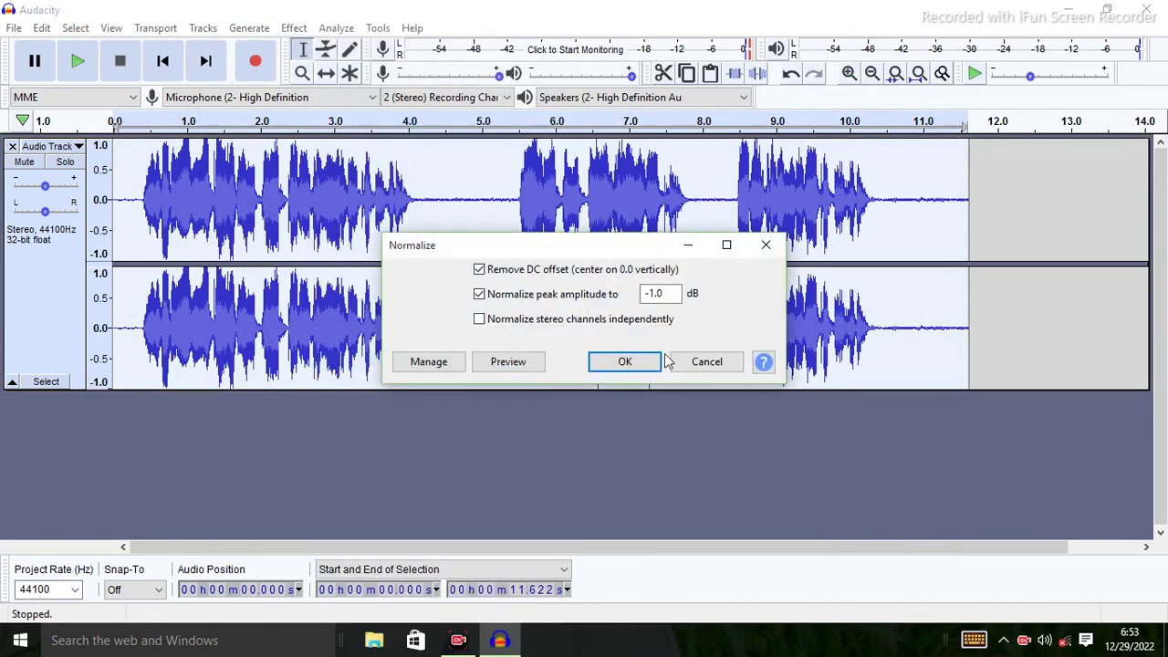
click(624, 361)
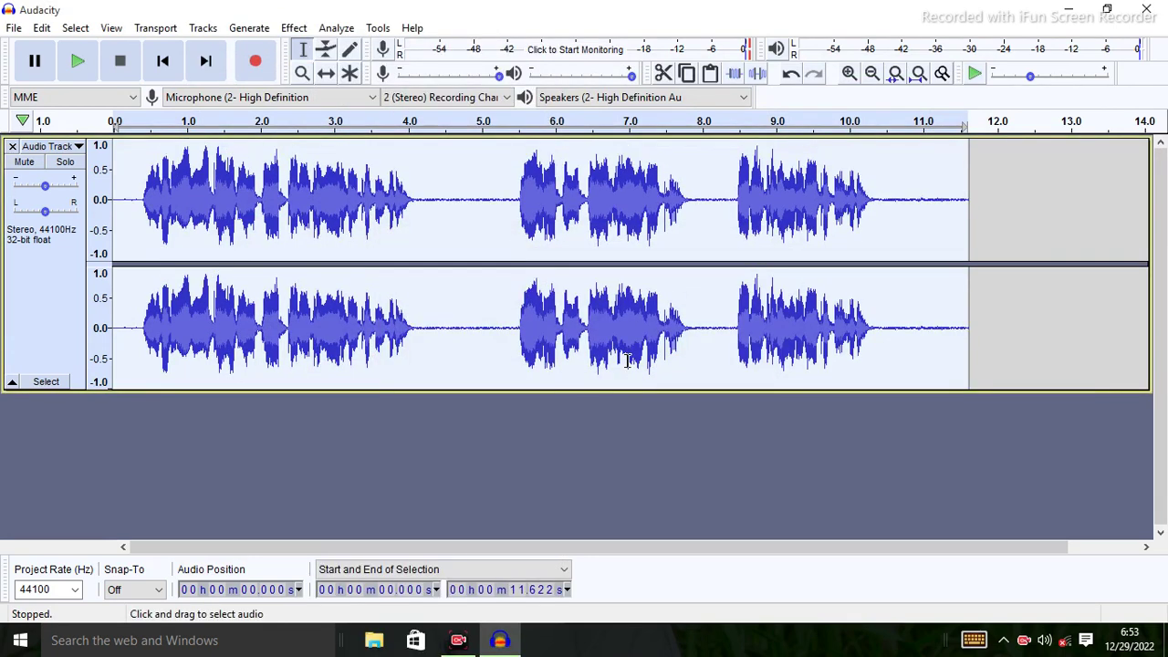
Apply Reverb with room size 60, pre-delay 10, reverberance 70, damping 50, tone low 11, tone high 100, wet and dry gain -1, stereo width 100.
click(296, 28)
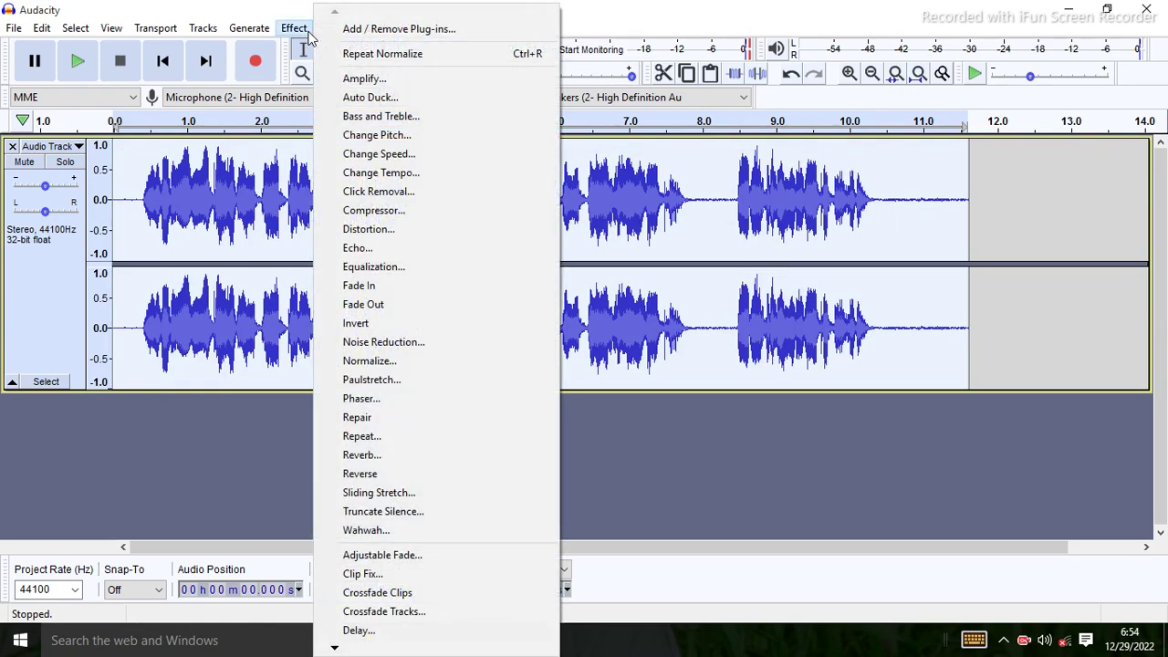
click(370, 456)
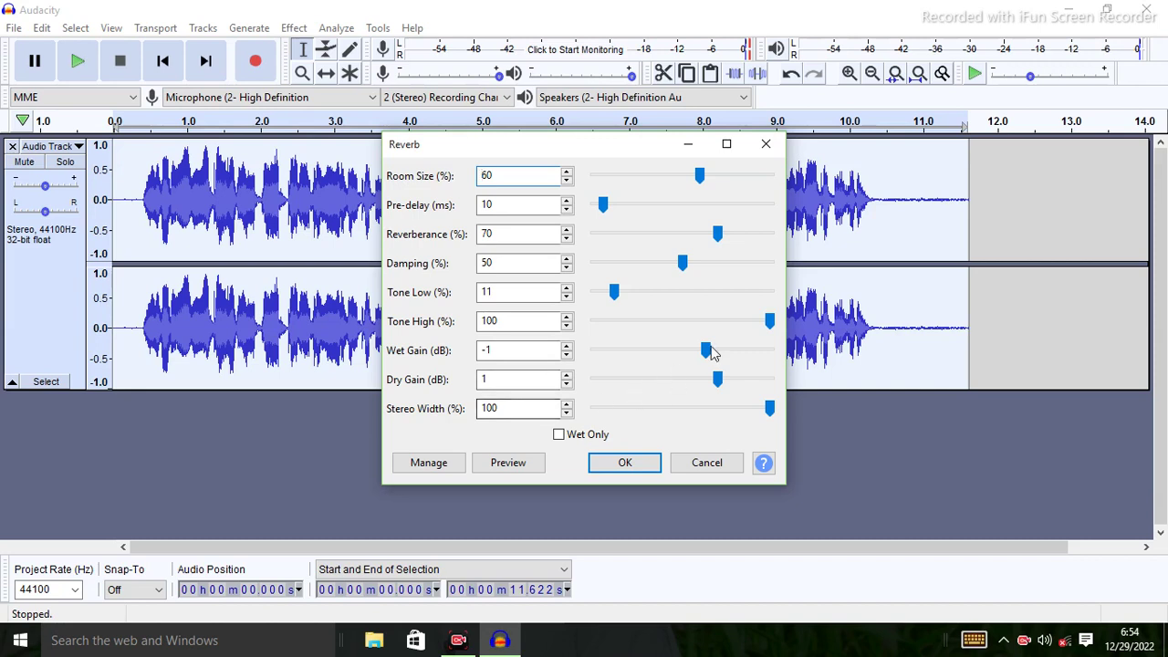
drag(717, 389, 708, 388)
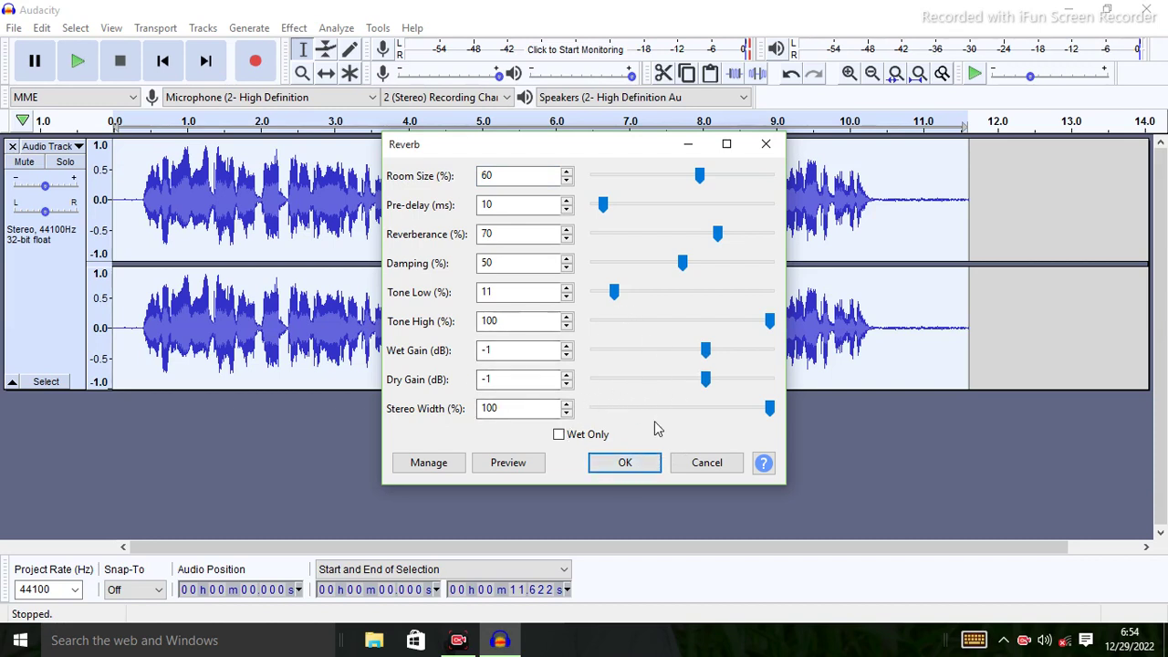
click(629, 462)
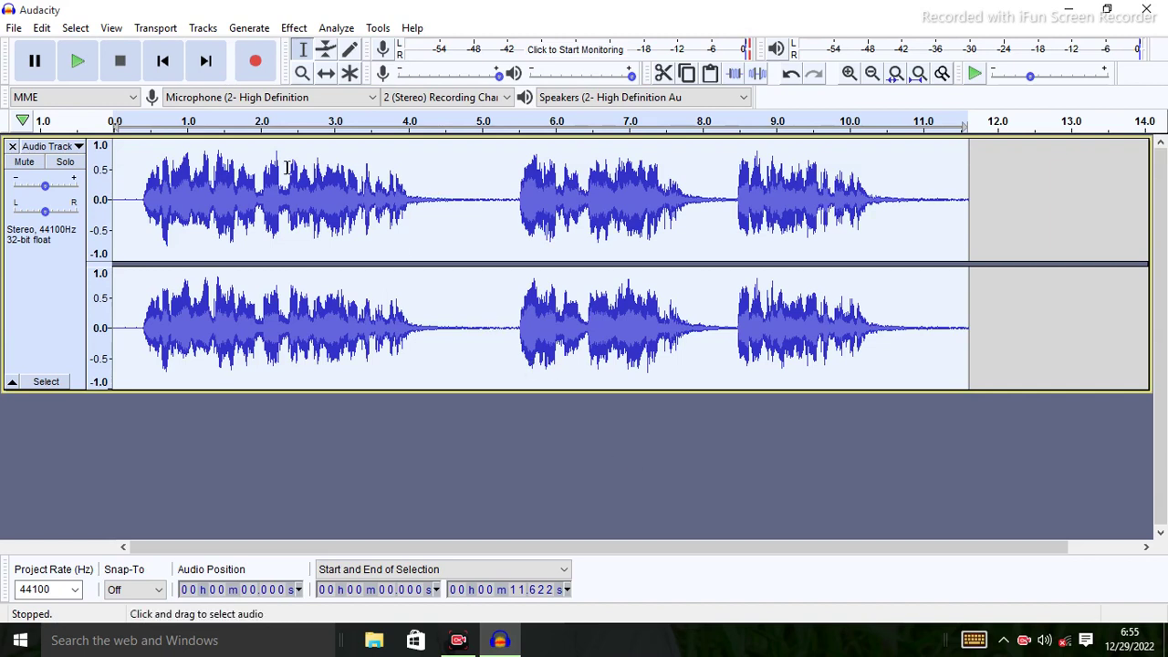
Play the processed track through from the start to check the sound, and pause at the end.
click(77, 61)
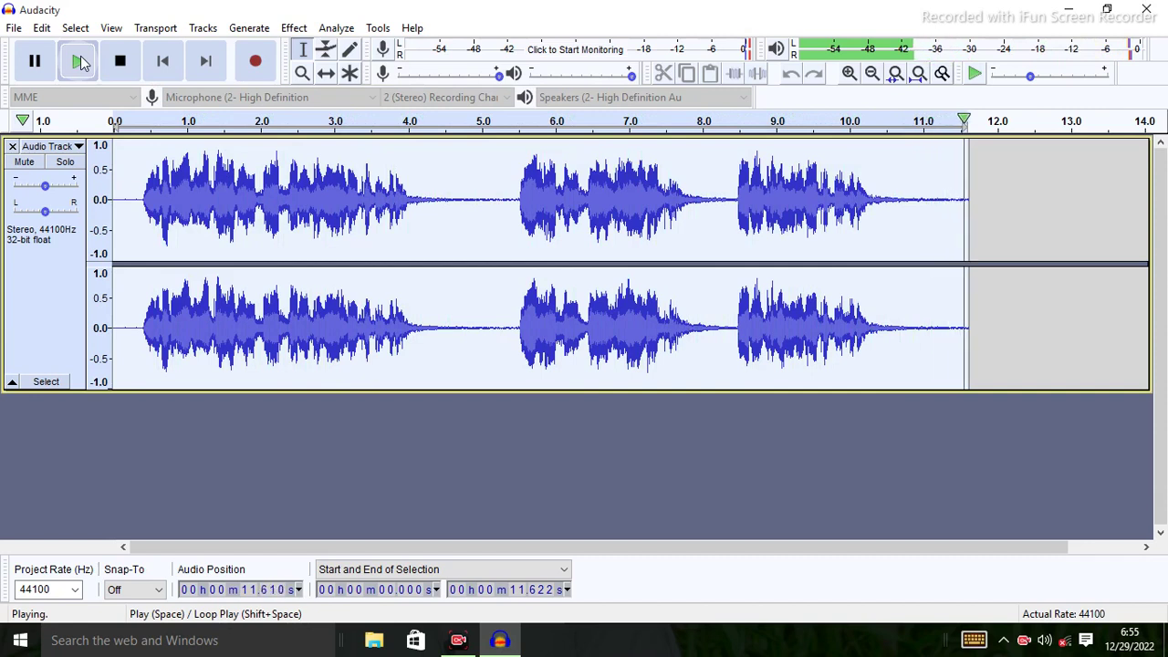
click(36, 62)
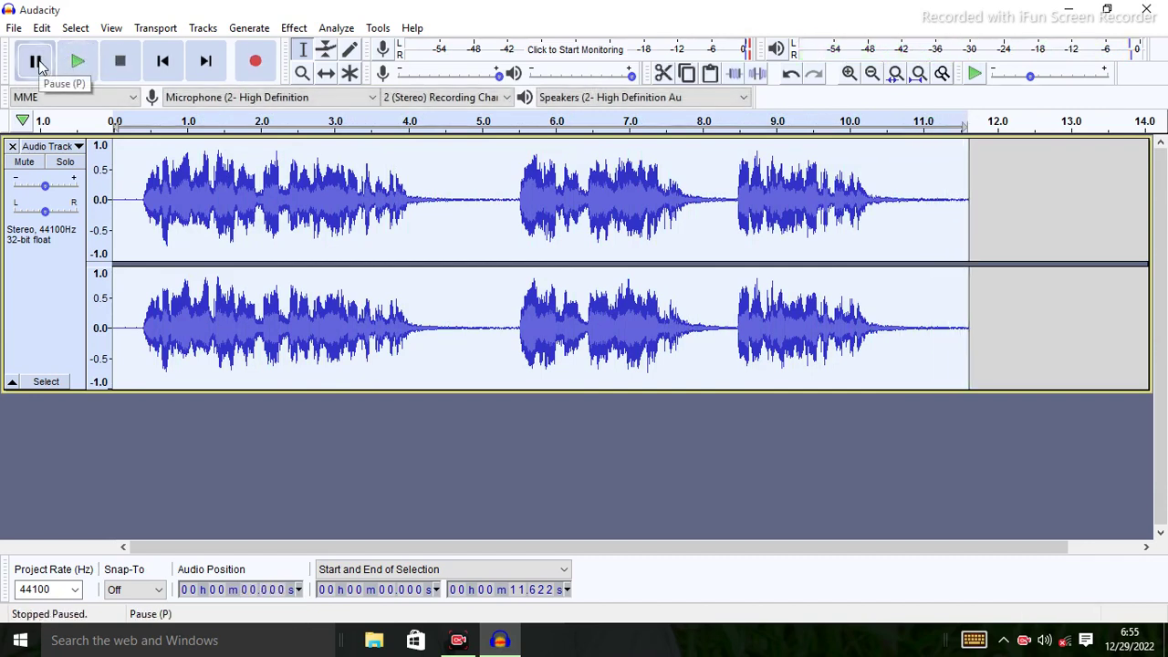